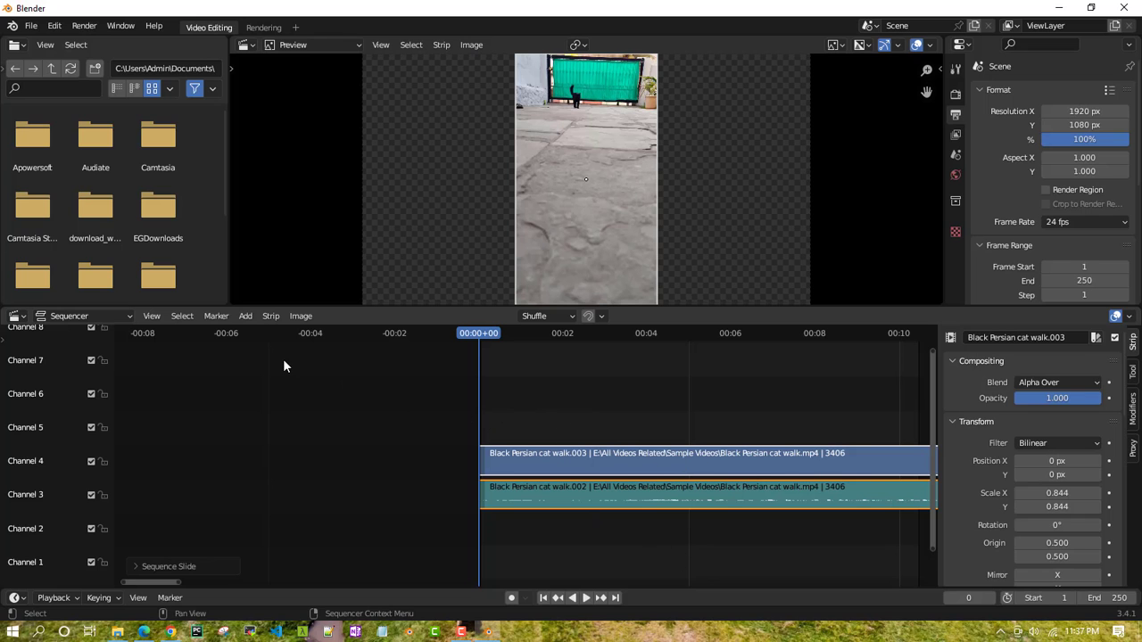
Add a black Color strip to channel 1 spanning frames 0 to 120
{"action": "left_click", "coordinate": [246, 317]}
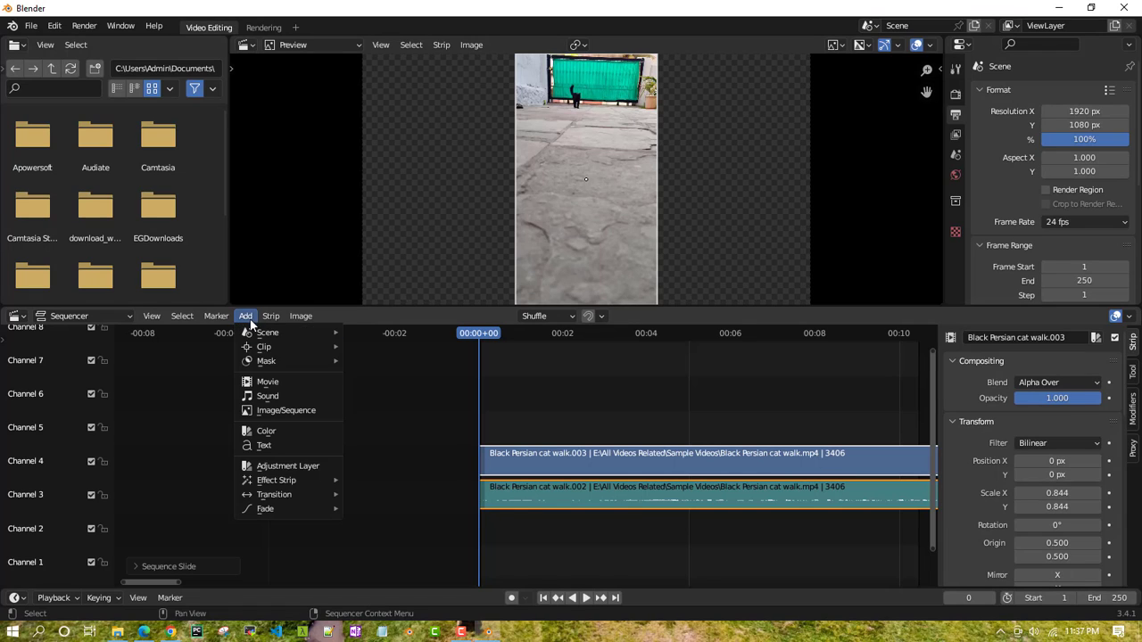
{"action": "left_click", "coordinate": [279, 430]}
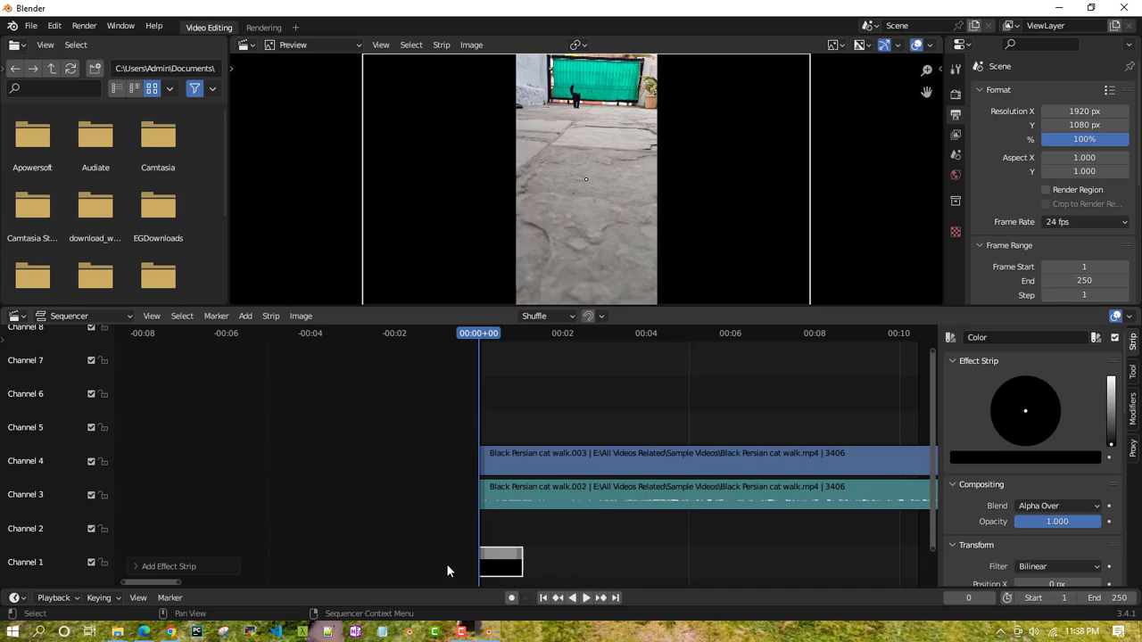
{"action": "left_click", "coordinate": [136, 568]}
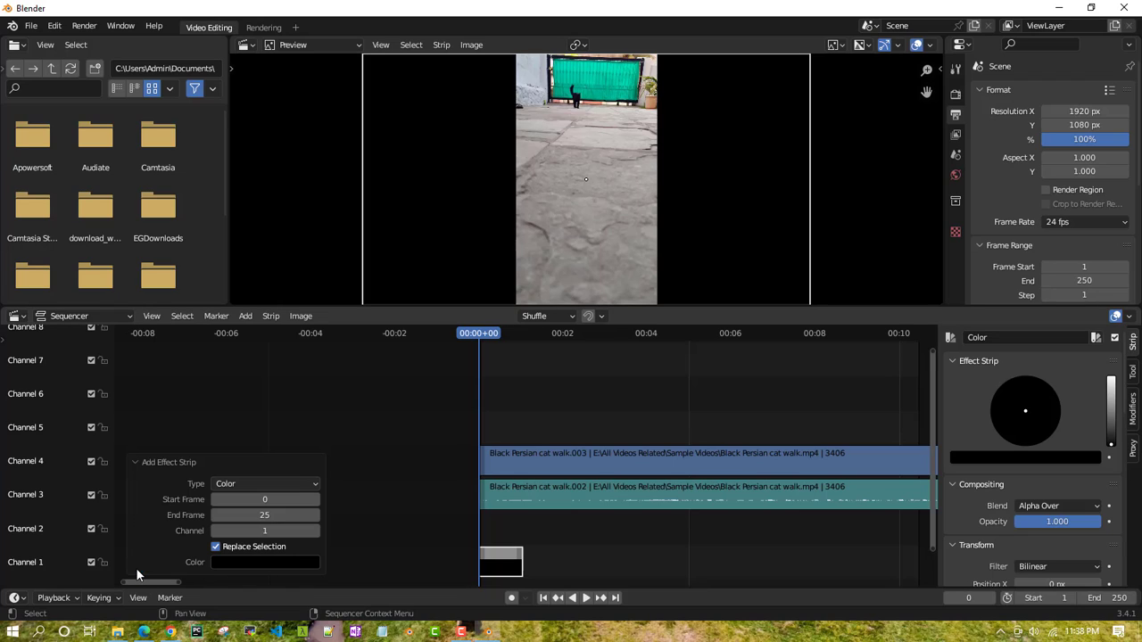
{"action": "left_click", "coordinate": [284, 517]}
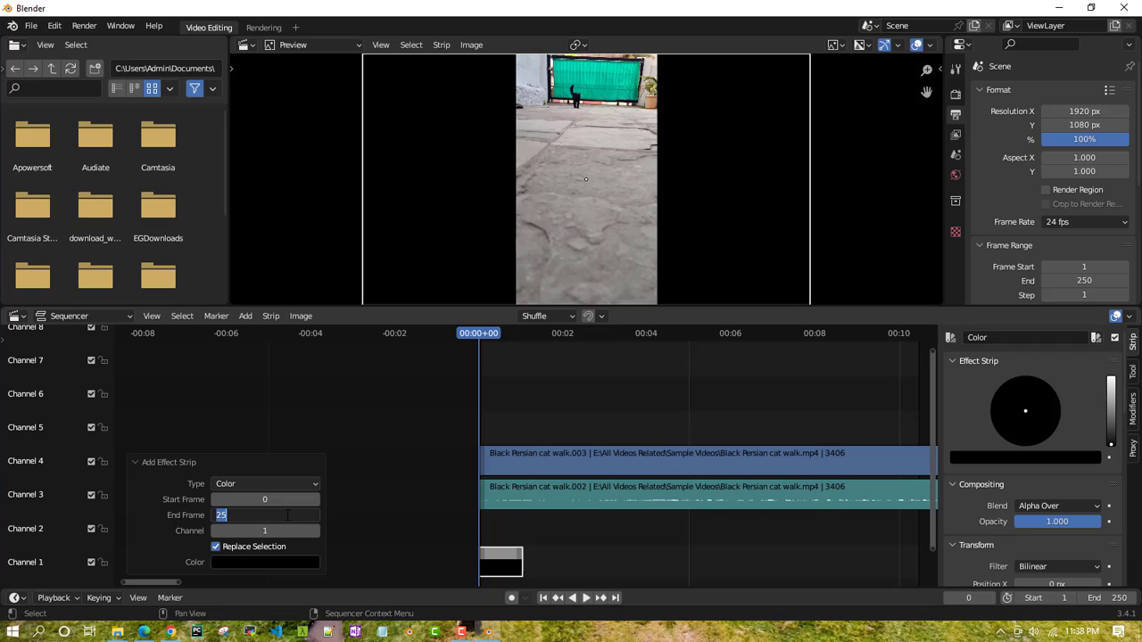
{"action": "left_click", "coordinate": [278, 513]}
{"action": "key", "text": "BackSpace"}
{"action": "key", "text": "BackSpace"}
{"action": "type", "text": "120"}
{"action": "key", "text": "Return"}
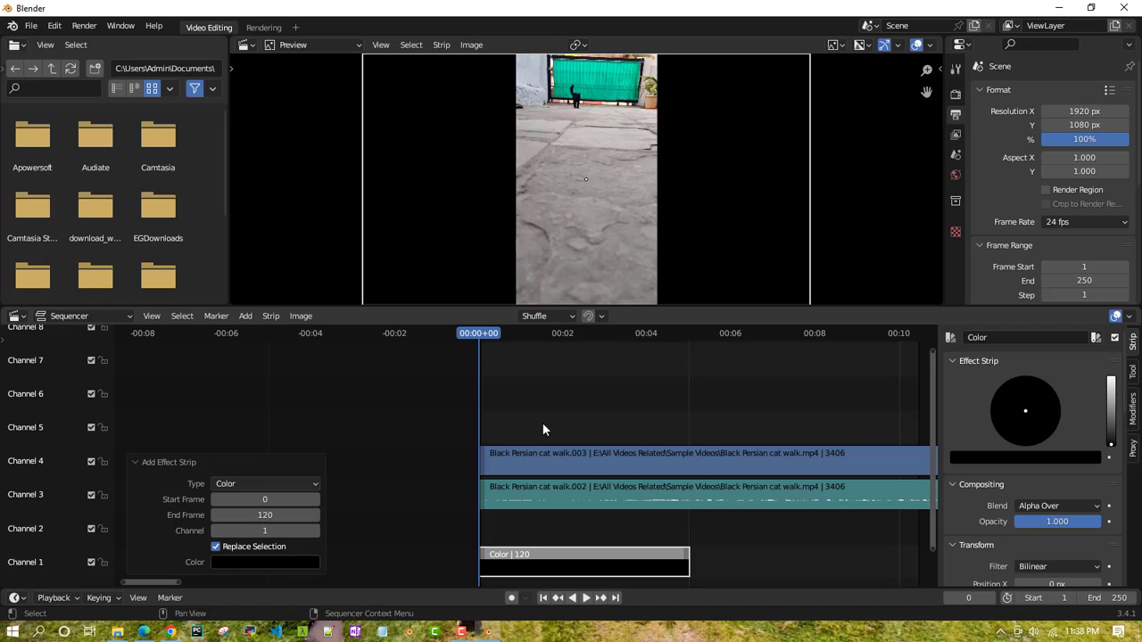
Set the colour strip's Channel to 5, above both cat clips
{"action": "left_click", "coordinate": [268, 531]}
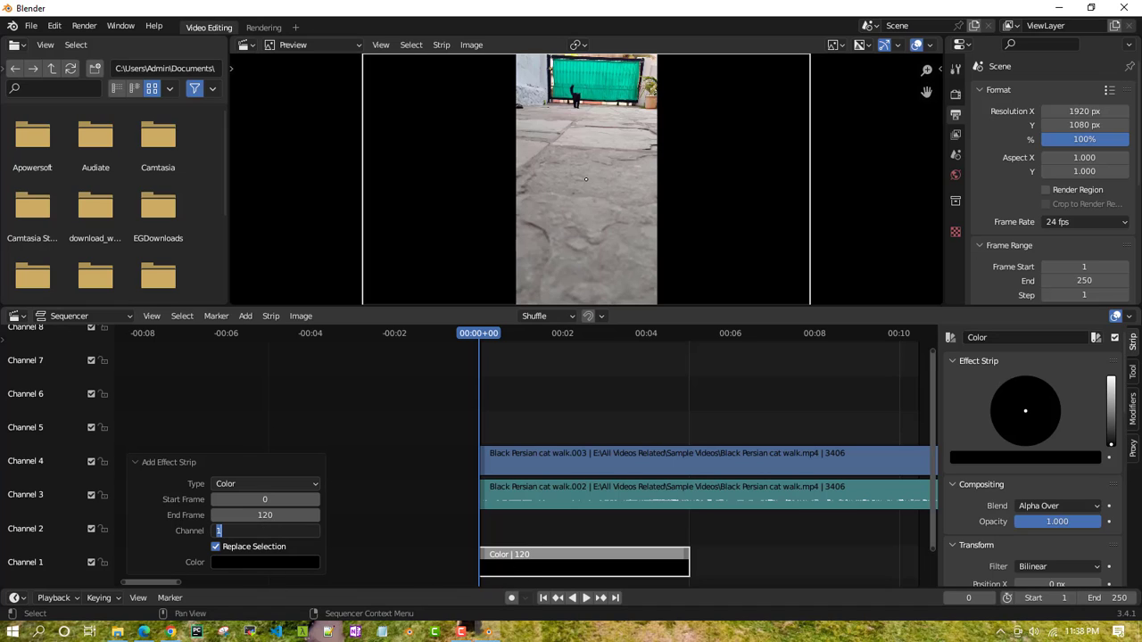
{"action": "type", "text": "5"}
{"action": "key", "text": "Return"}
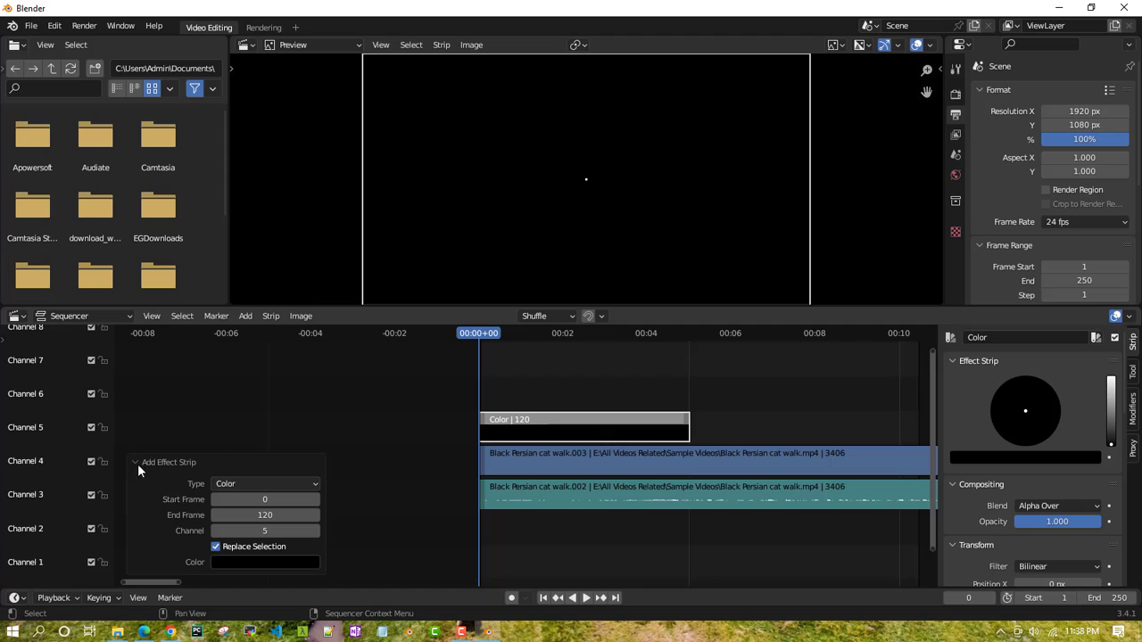
Check the effect type list, then hide and reshow the sequencer sidebar with N
{"action": "left_click", "coordinate": [266, 484]}
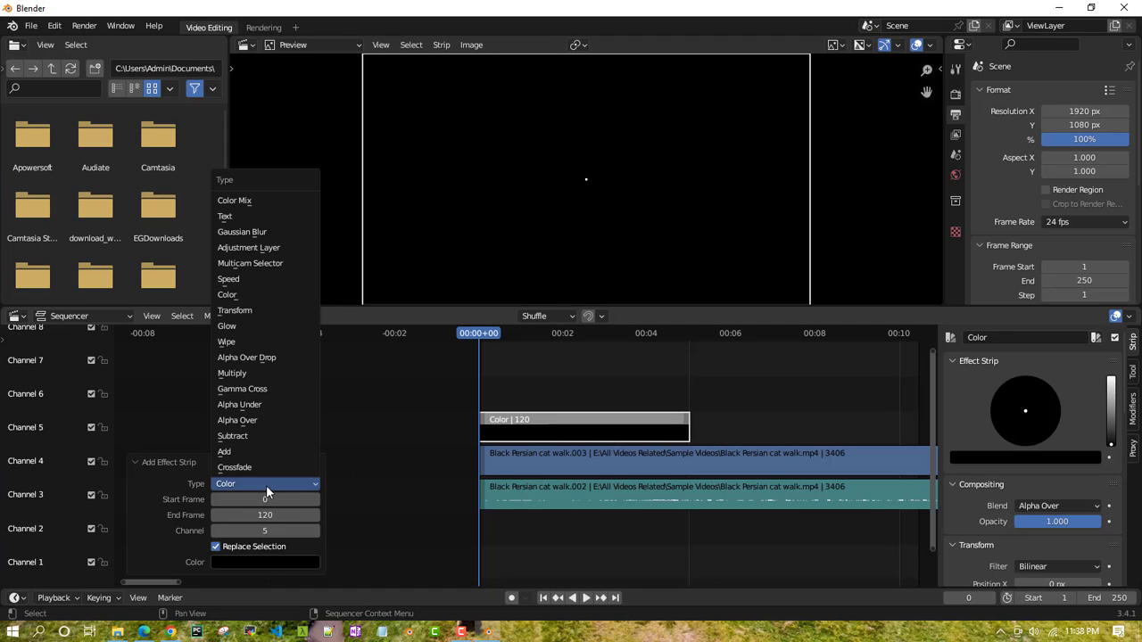
{"action": "left_click", "coordinate": [266, 486]}
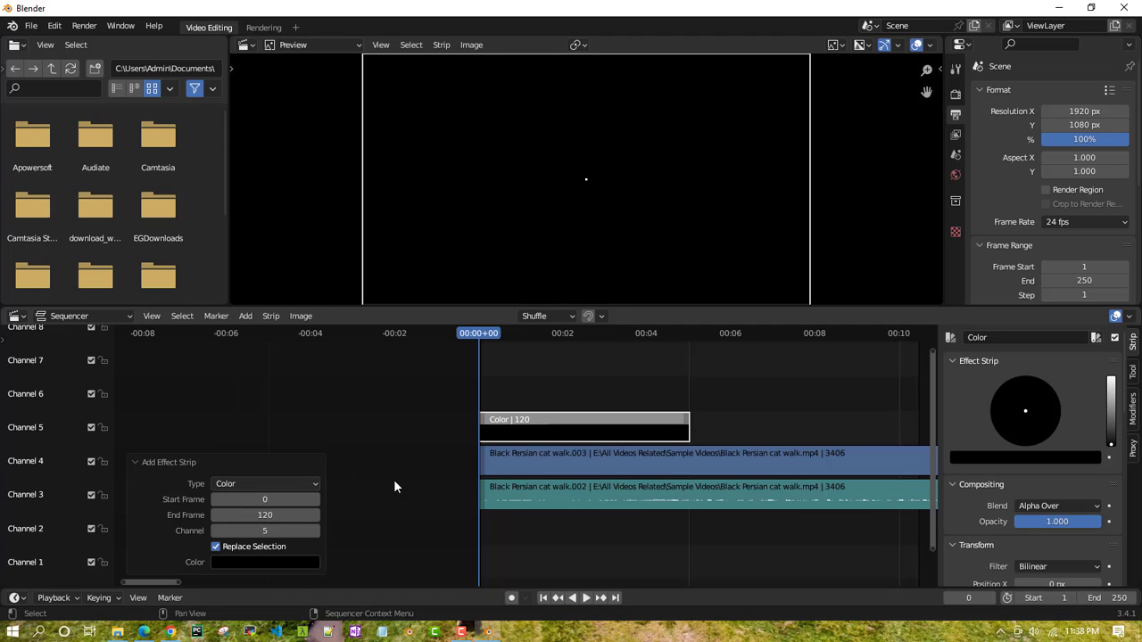
{"action": "left_click", "coordinate": [312, 484]}
{"action": "left_click", "coordinate": [316, 294]}
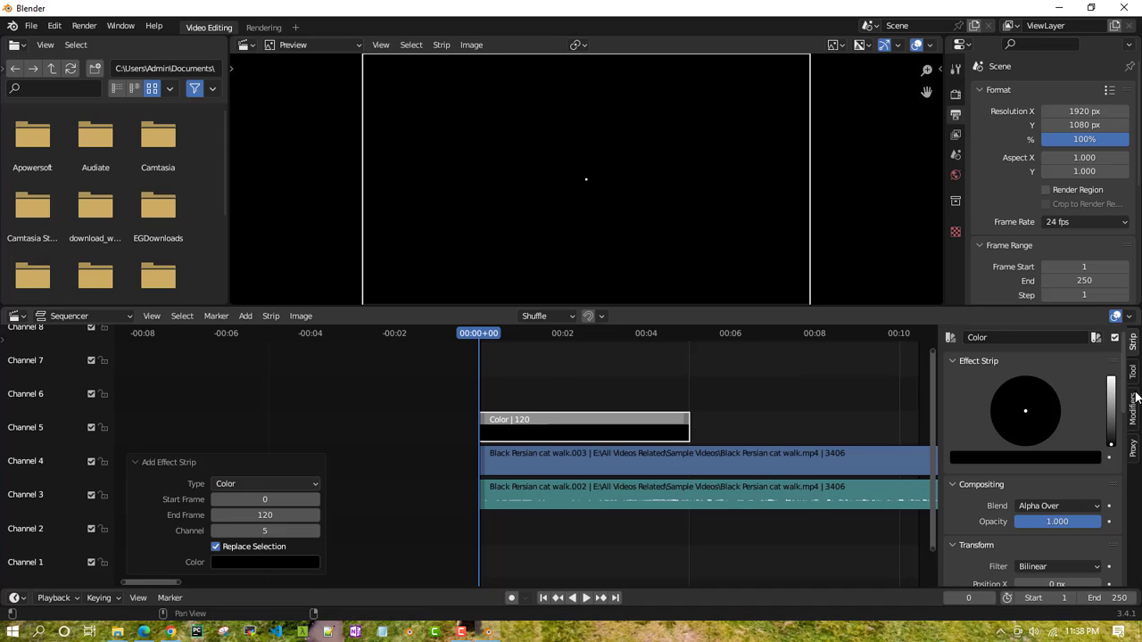
{"action": "left_click_drag", "start_coordinate": [1040, 414], "coordinate": [1042, 414]}
{"action": "key", "text": "n"}
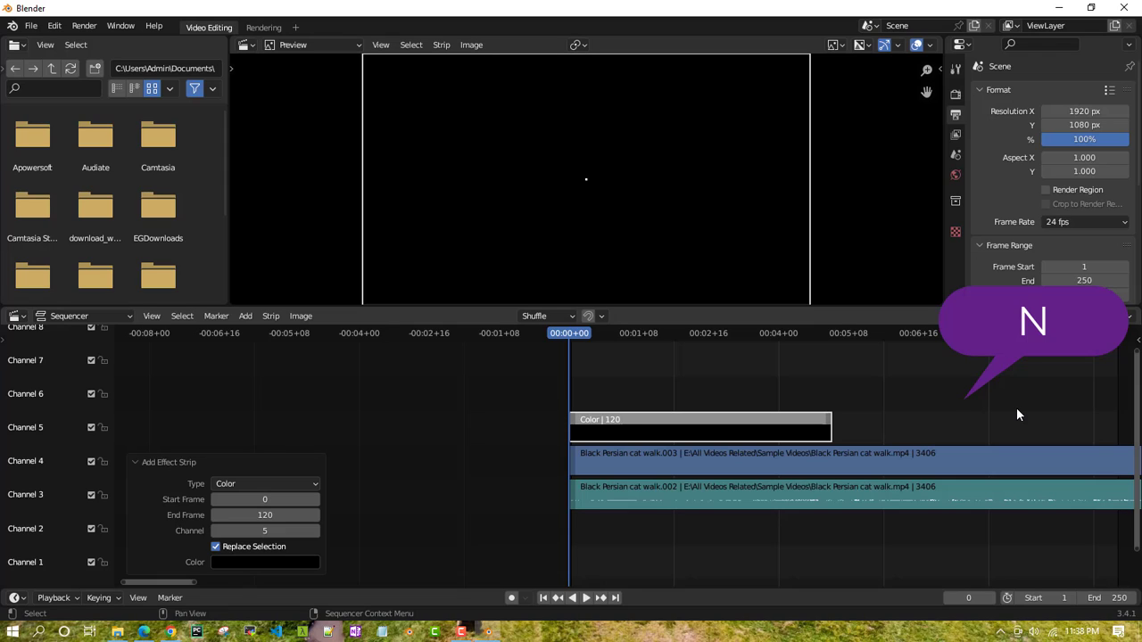
{"action": "key", "text": "n"}
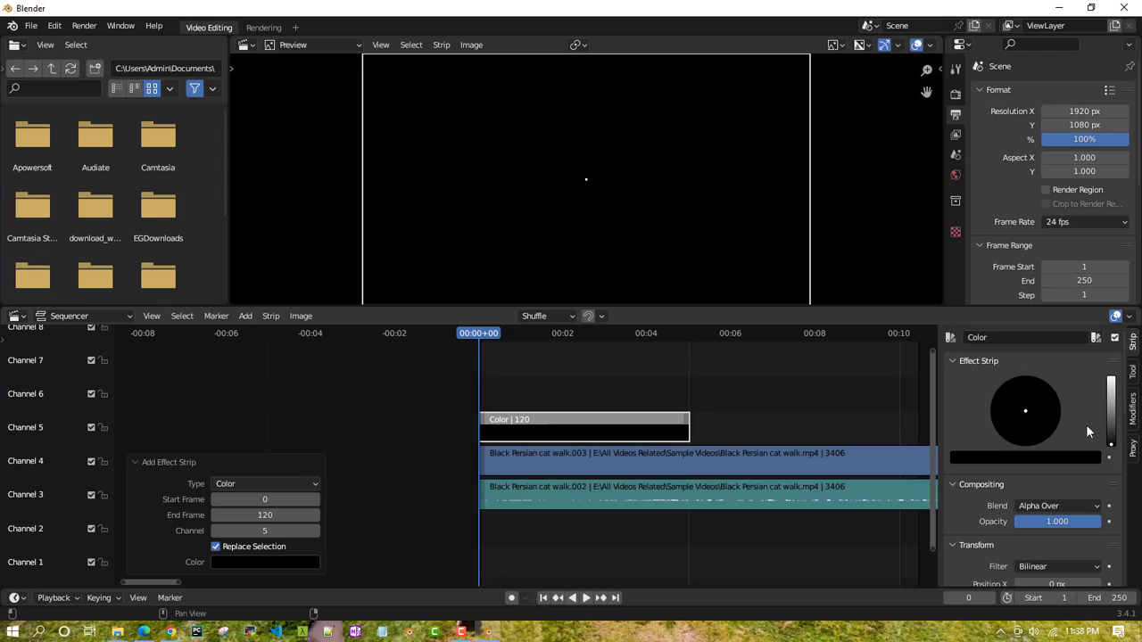
Brighten the colour strip and tint it pale mint green on the colour wheel
{"action": "left_click_drag", "start_coordinate": [1114, 442], "coordinate": [1111, 381]}
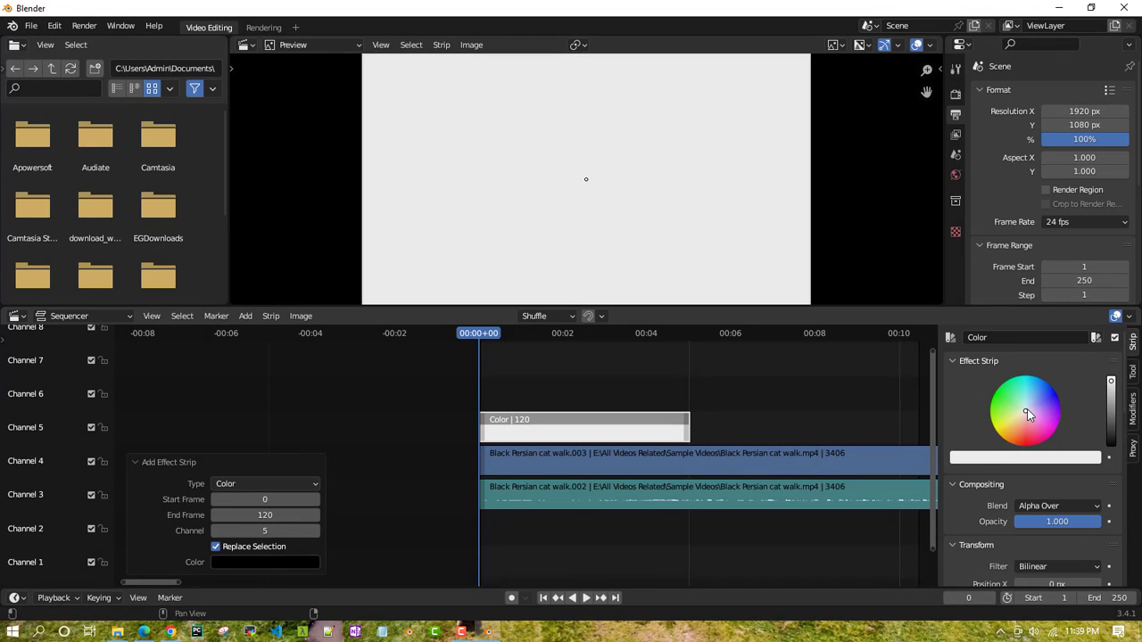
{"action": "mouse_move", "coordinate": [1028, 413]}
{"action": "left_mouse_down"}
{"action": "mouse_move", "coordinate": [1050, 420]}
{"action": "mouse_move", "coordinate": [1018, 400]}
{"action": "left_mouse_up"}
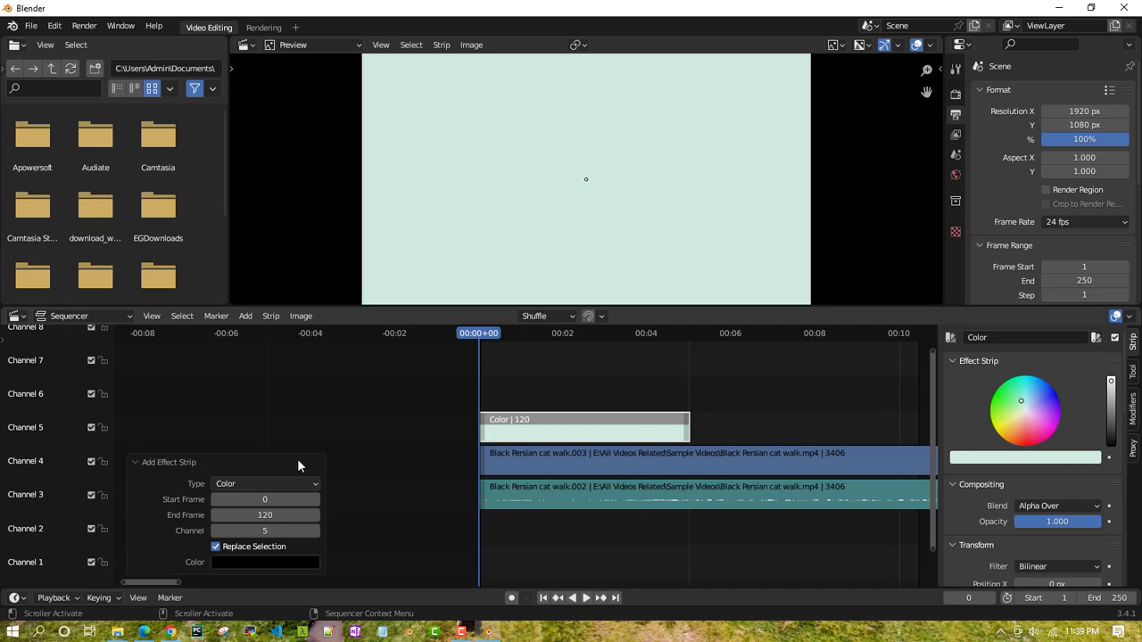
{"action": "left_click", "coordinate": [317, 443]}
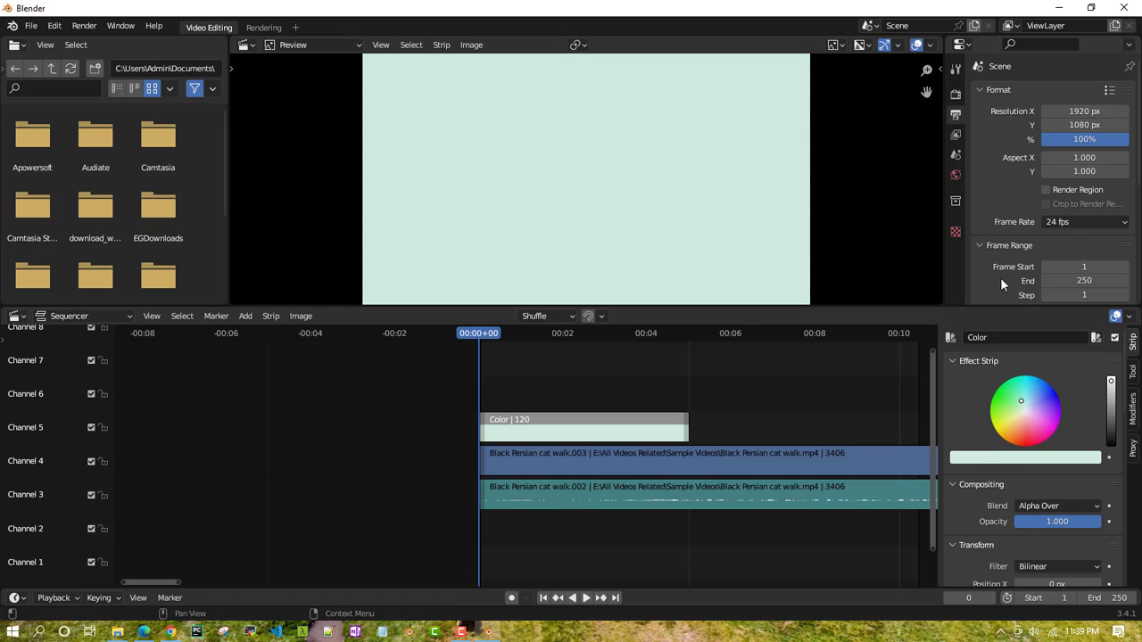
Add a Text strip on channel 1 with End Frame 120, then deselect it
{"action": "left_click", "coordinate": [245, 317]}
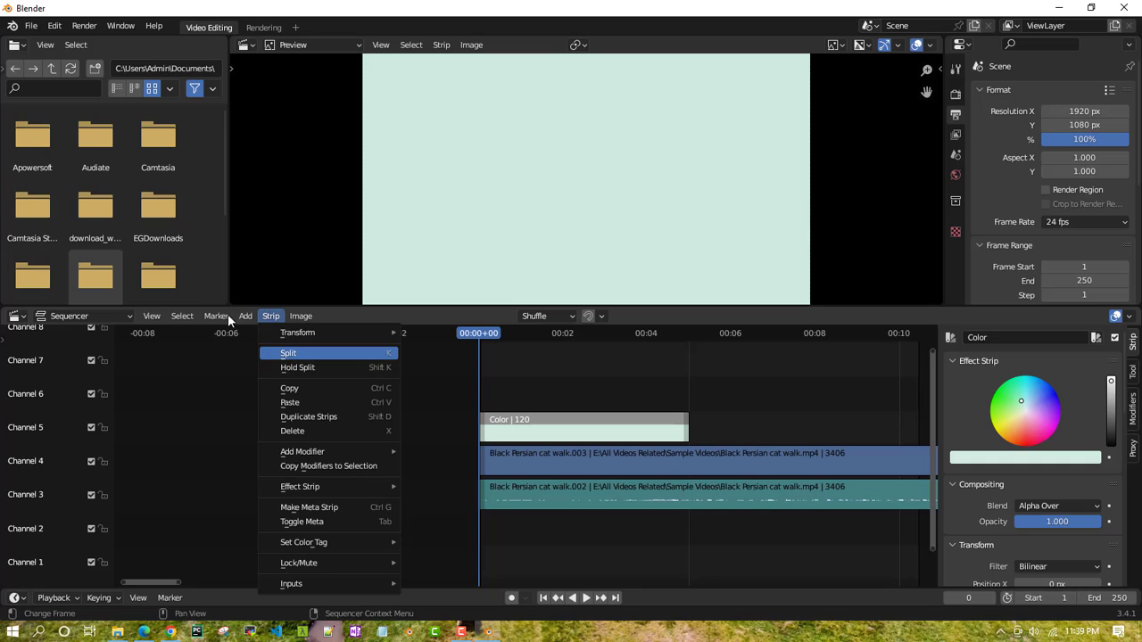
{"action": "left_click", "coordinate": [245, 317]}
{"action": "left_click", "coordinate": [245, 317]}
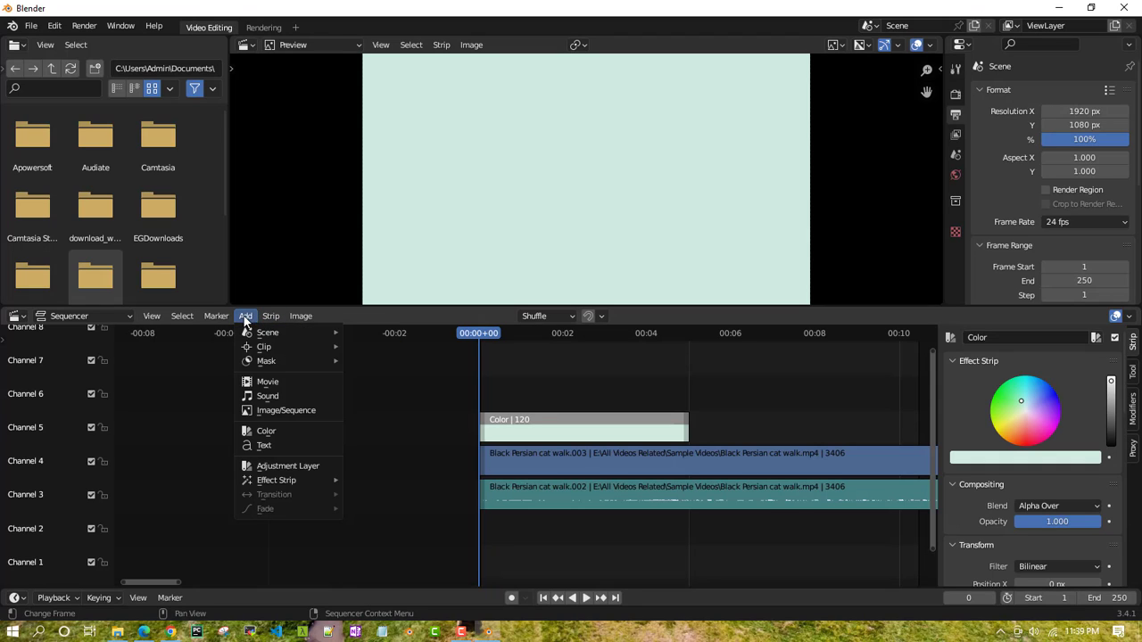
{"action": "left_click", "coordinate": [272, 447]}
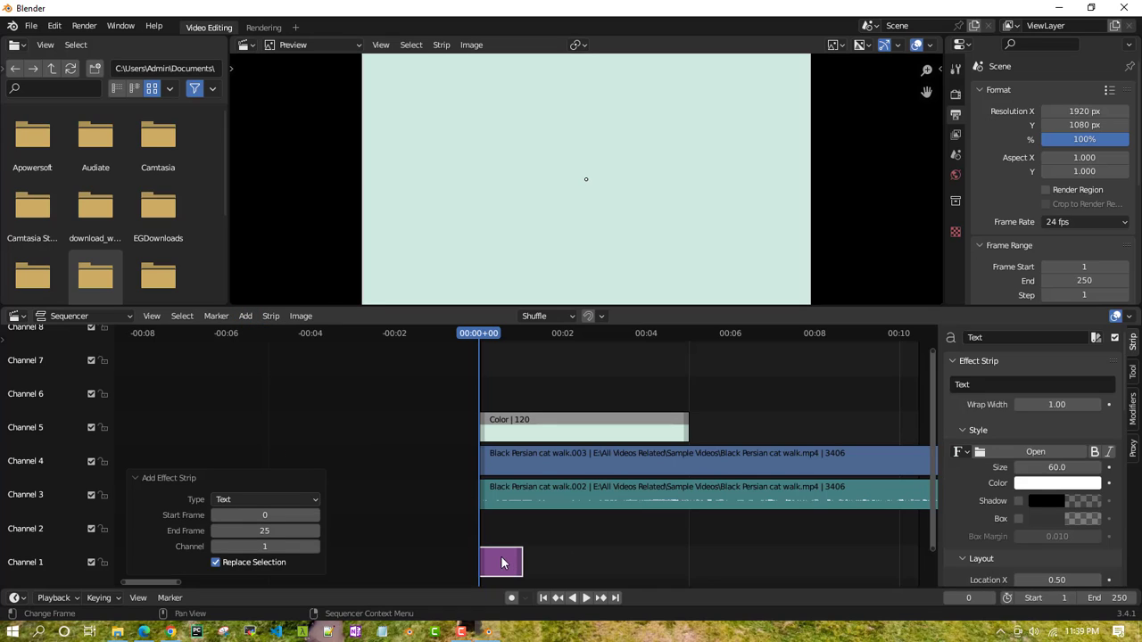
{"action": "left_click", "coordinate": [272, 532]}
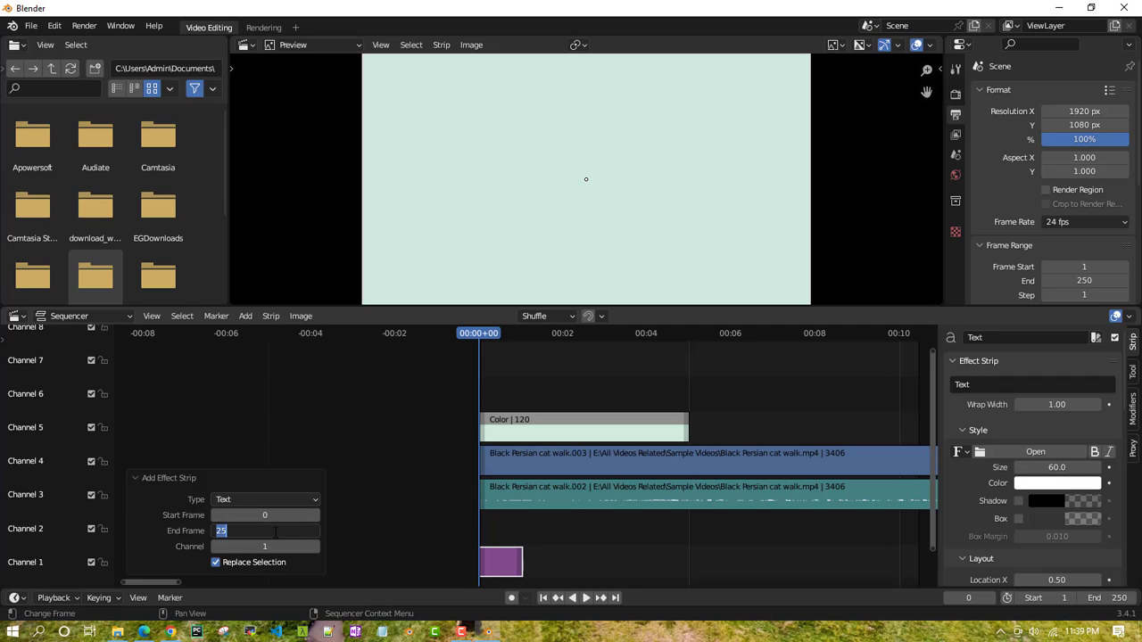
{"action": "type", "text": "120"}
{"action": "key", "text": "Return"}
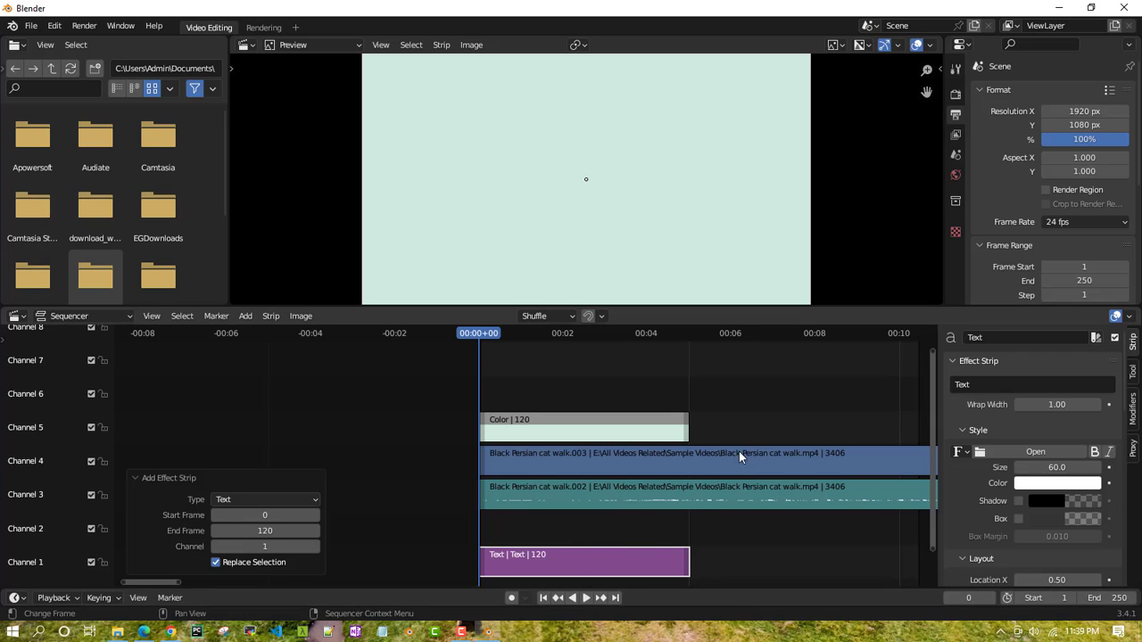
{"action": "left_click", "coordinate": [739, 409]}
Change the text strip to read 'Quick IT' and drag it up to channel 6
{"action": "left_click", "coordinate": [551, 567]}
{"action": "left_click", "coordinate": [993, 385]}
{"action": "type", "text": "Qu"}
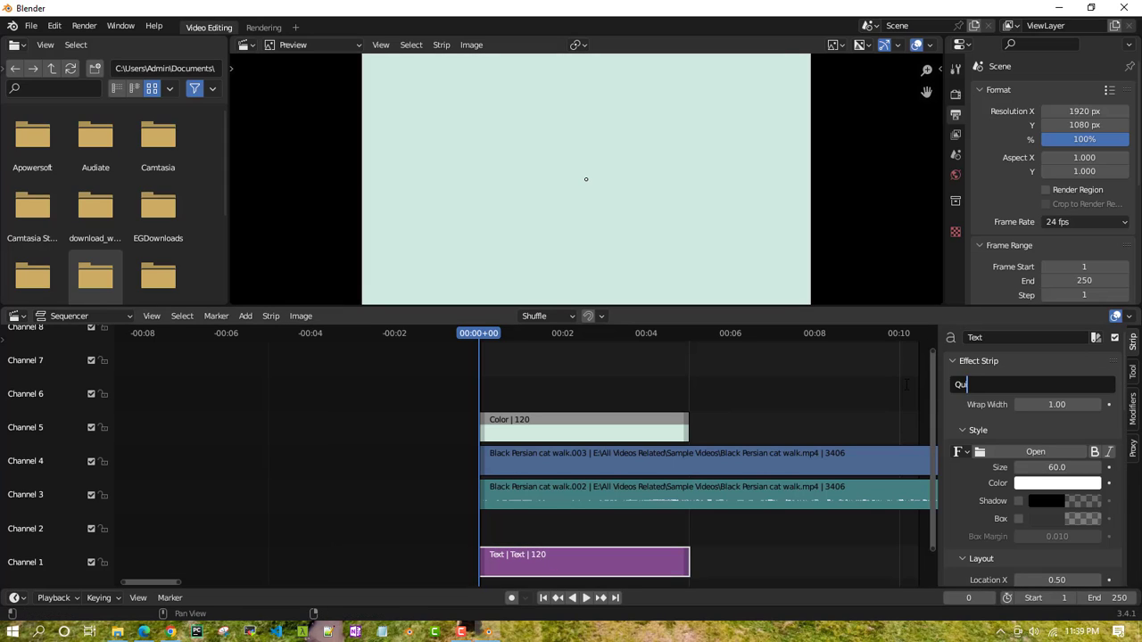
{"action": "type", "text": "iCK"}
{"action": "key", "text": "BackSpace"}
{"action": "key", "text": "BackSpace"}
{"action": "type", "text": "ck IT"}
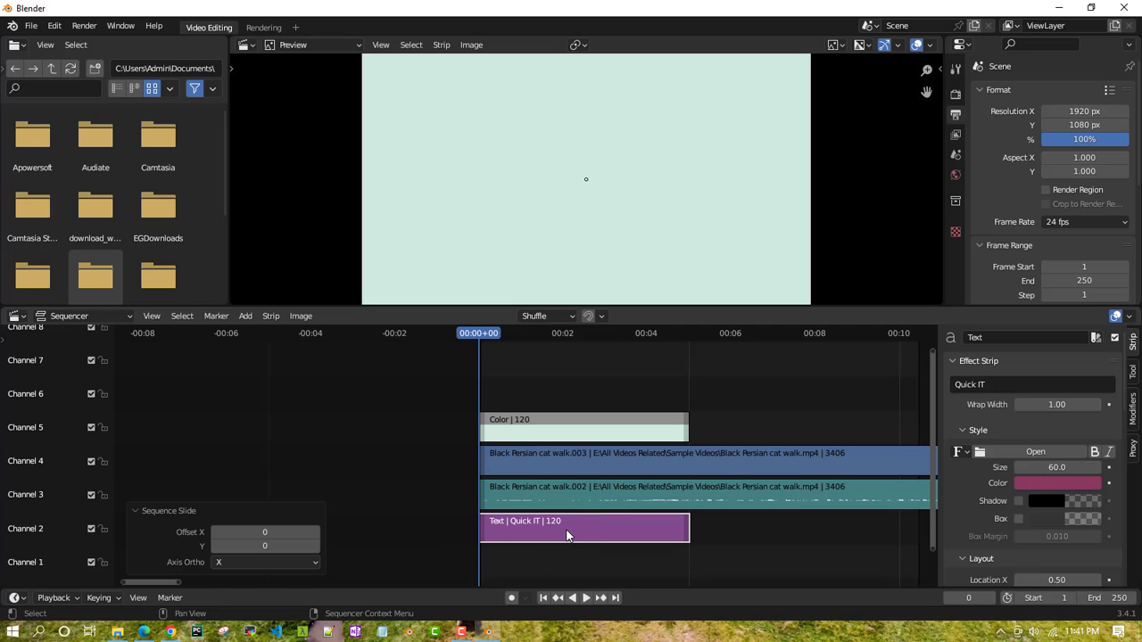
{"action": "left_click_drag", "start_coordinate": [567, 536], "coordinate": [568, 402]}
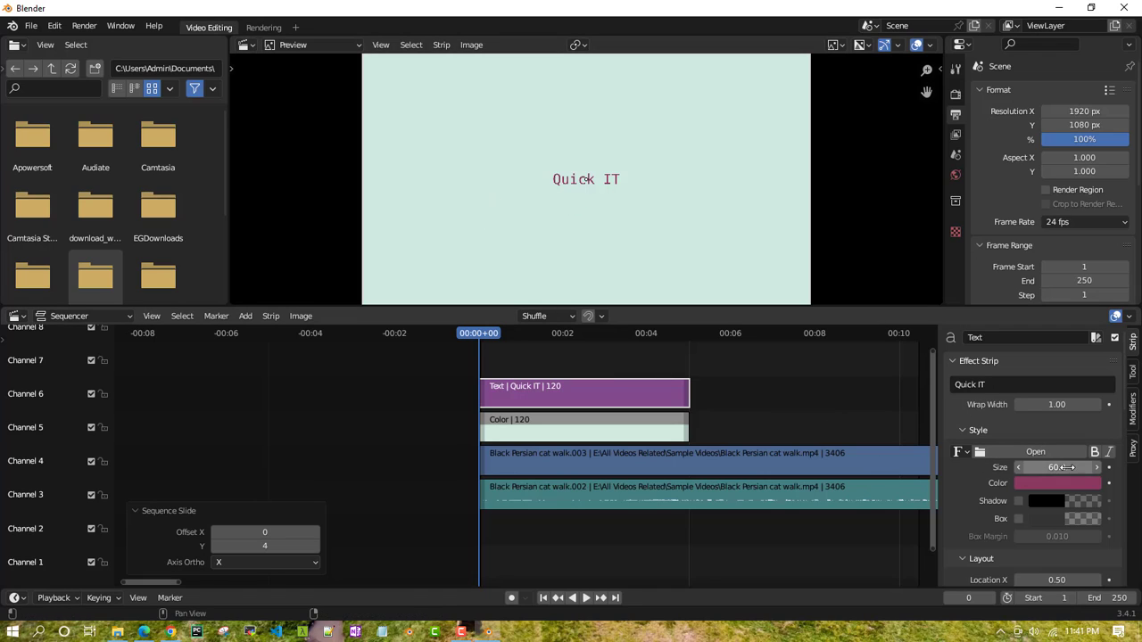
Load Agency FB Bold from the system Fonts folder for the title and enlarge its size
{"action": "left_click", "coordinate": [961, 452]}
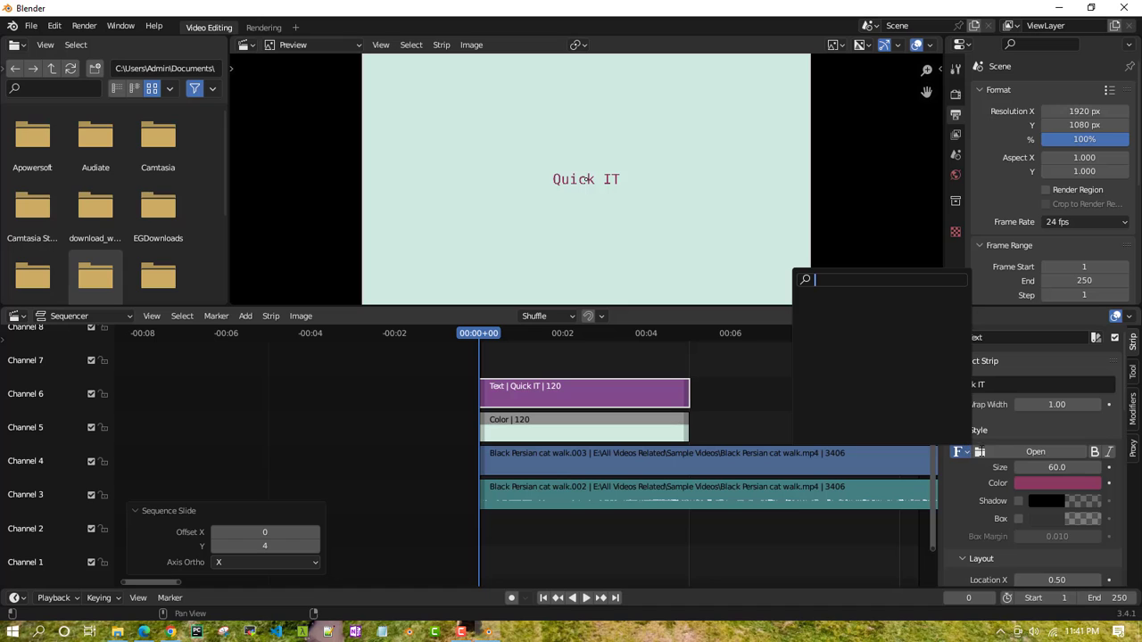
{"action": "left_click", "coordinate": [979, 455]}
{"action": "left_click", "coordinate": [979, 454]}
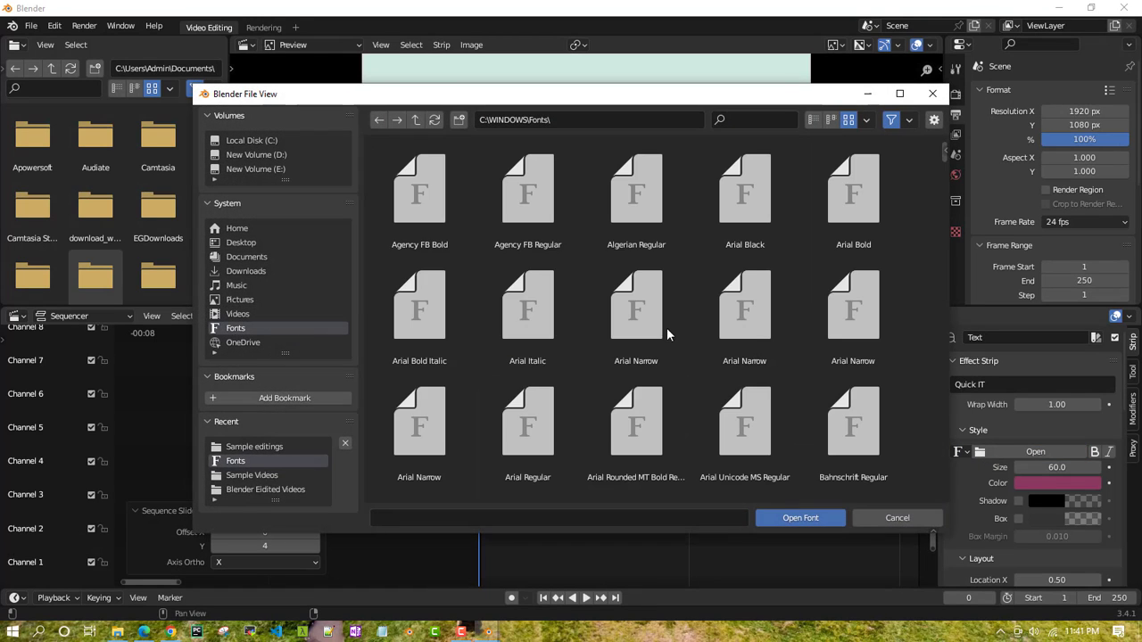
{"action": "left_click", "coordinate": [430, 211]}
{"action": "left_click", "coordinate": [819, 517]}
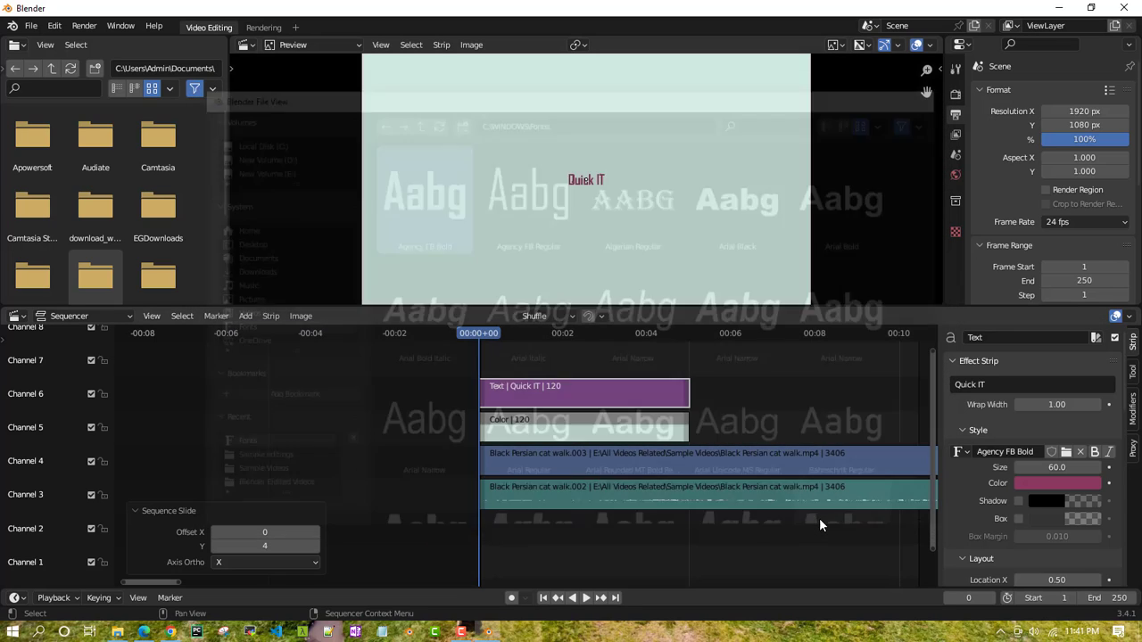
{"action": "mouse_move", "coordinate": [1067, 468]}
{"action": "left_mouse_down"}
{"action": "mouse_move", "coordinate": [1120, 468]}
{"action": "mouse_move", "coordinate": [1073, 467]}
{"action": "left_mouse_up"}
Set the title's Size field to 150, then 190, then 220
{"action": "left_click", "coordinate": [1074, 467]}
{"action": "type", "text": "150"}
{"action": "key", "text": "Return"}
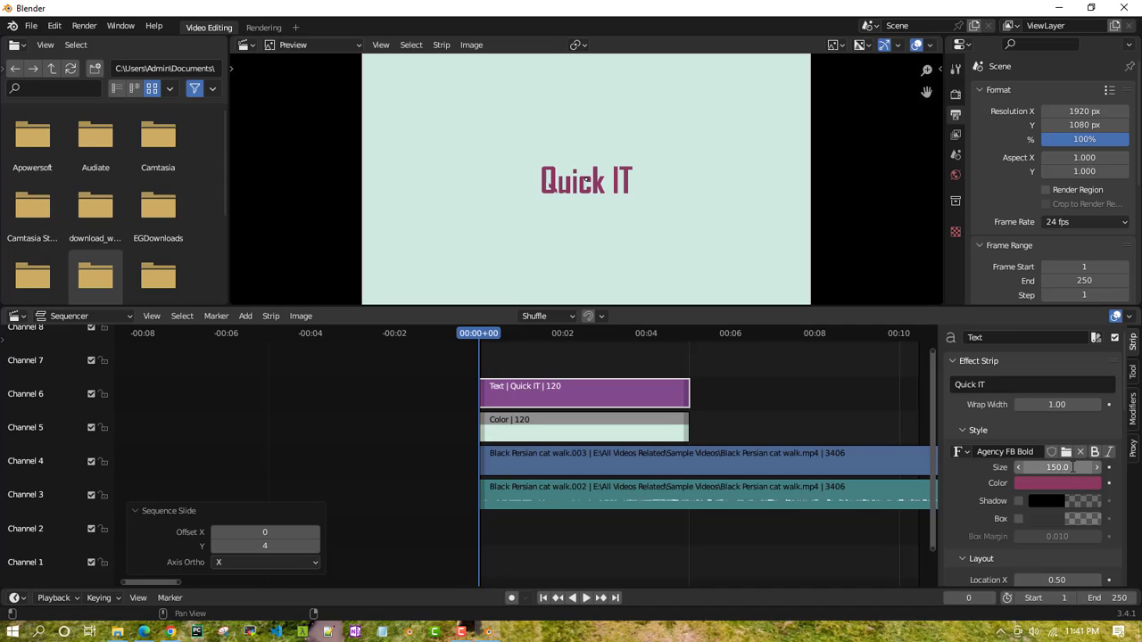
{"action": "left_click", "coordinate": [1073, 468]}
{"action": "type", "text": "190"}
{"action": "key", "text": "Return"}
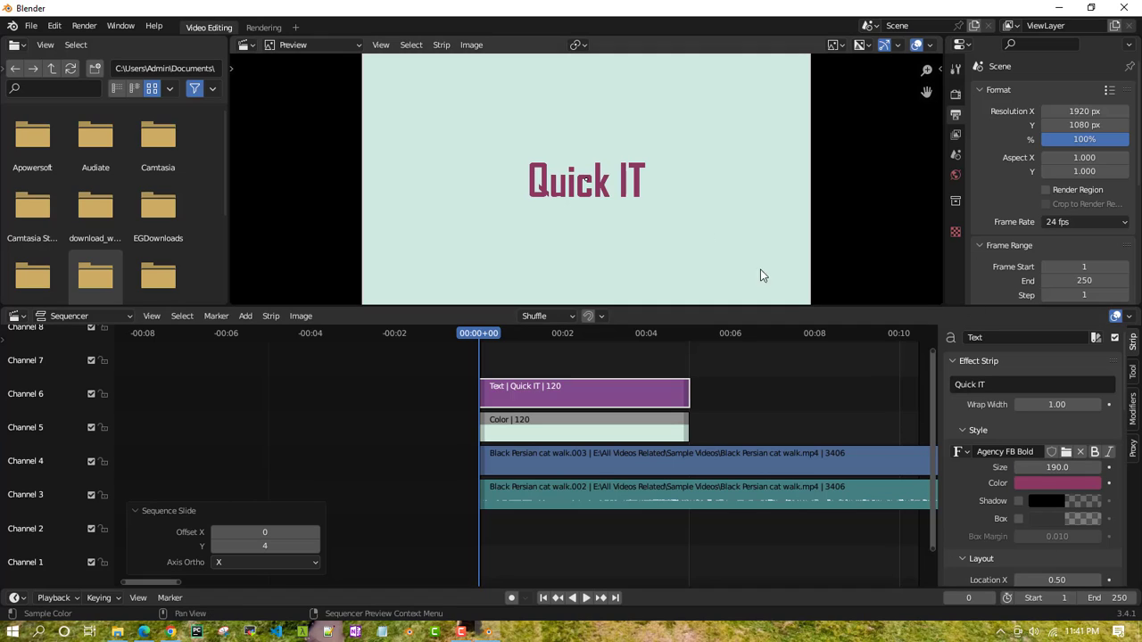
{"action": "left_click", "coordinate": [1088, 468]}
{"action": "type", "text": "220"}
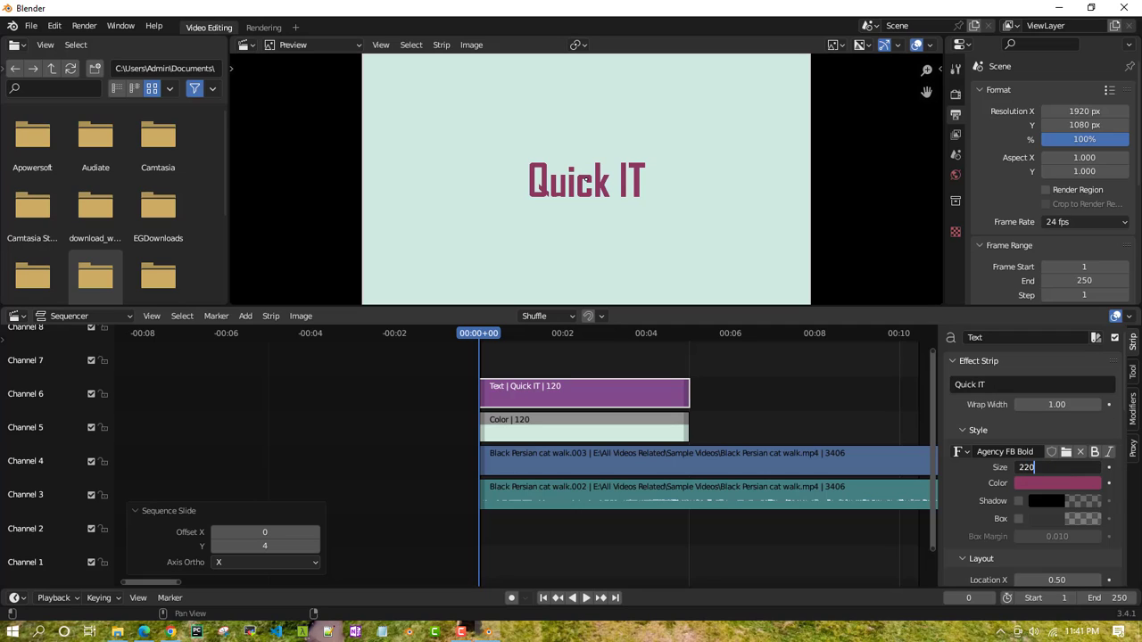
{"action": "key", "text": "Return"}
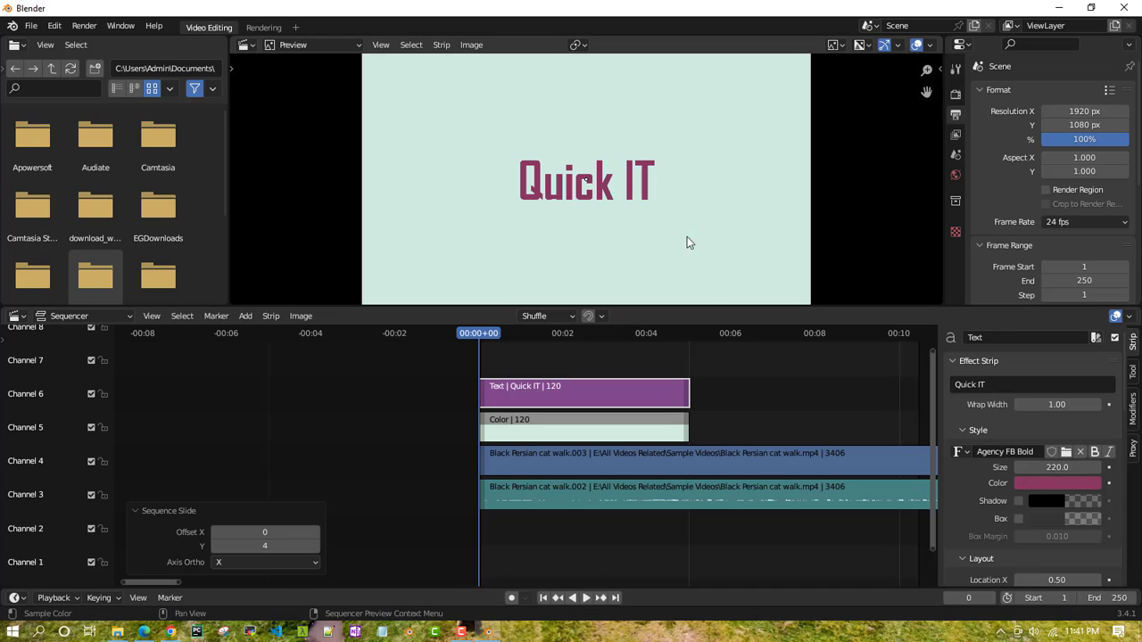
{"action": "double_click", "coordinate": [1018, 452]}
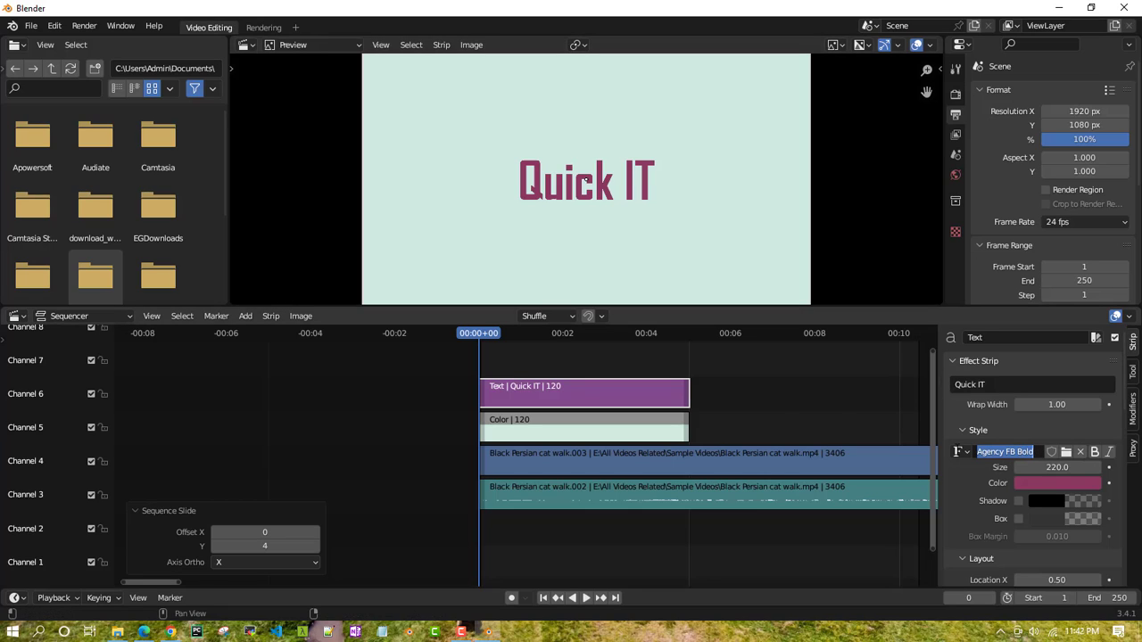
{"action": "key", "text": "Escape"}
{"action": "left_click", "coordinate": [1066, 452]}
{"action": "scroll", "coordinate": [591, 301], "scroll_direction": "down", "scroll_amount": 10}
{"action": "scroll", "coordinate": [595, 311], "scroll_direction": "down", "scroll_amount": 15}
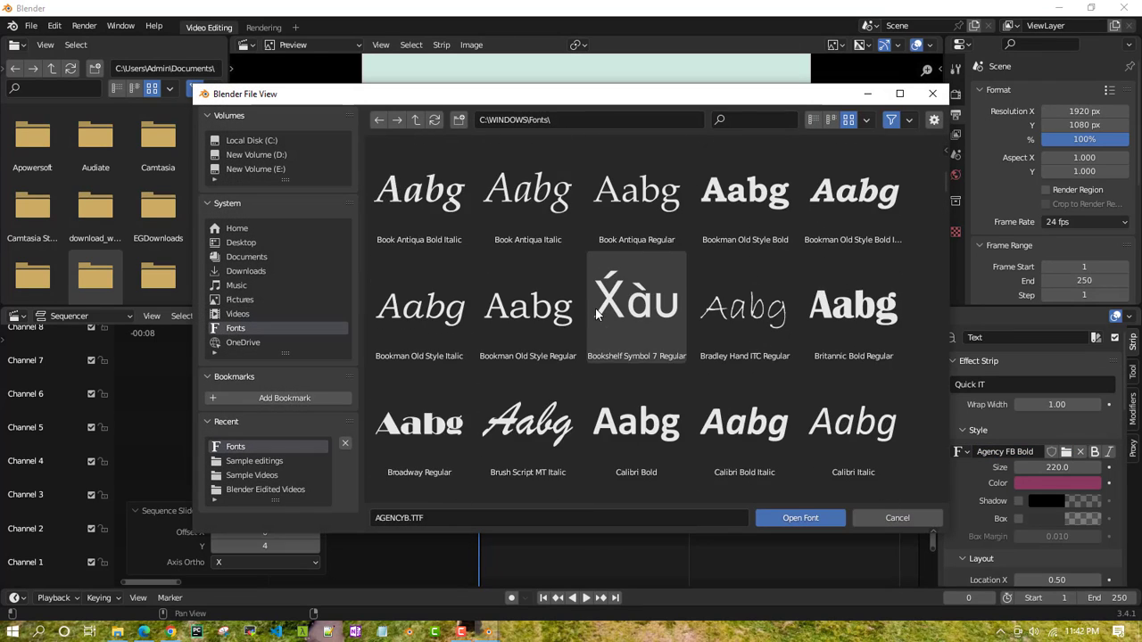
{"action": "scroll", "coordinate": [678, 307], "scroll_direction": "down", "scroll_amount": 5}
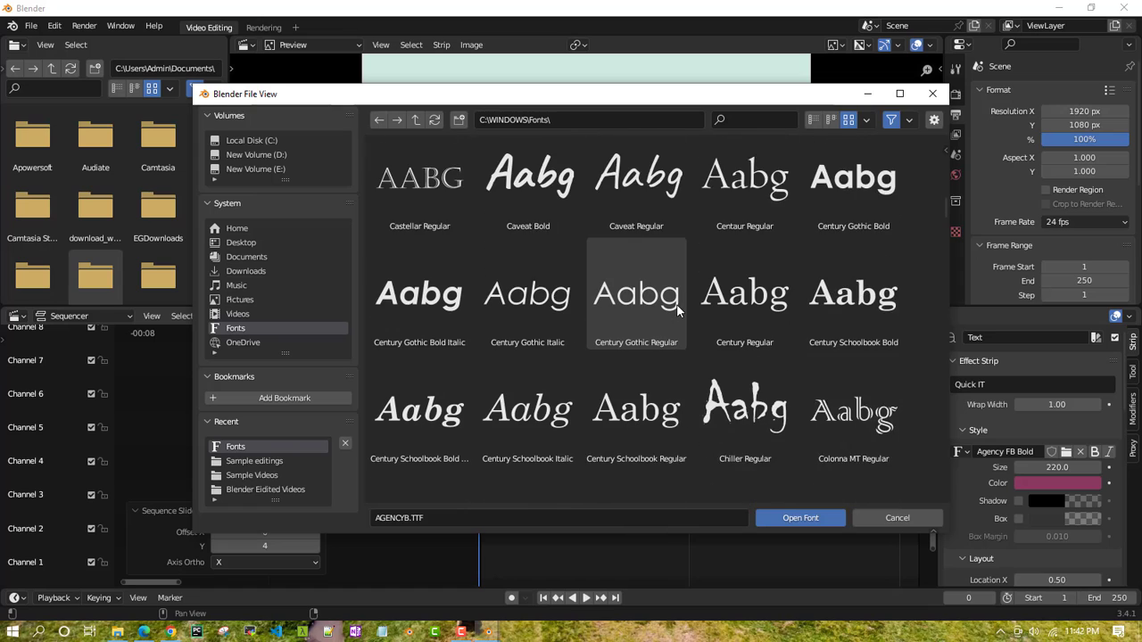
{"action": "left_click", "coordinate": [933, 95]}
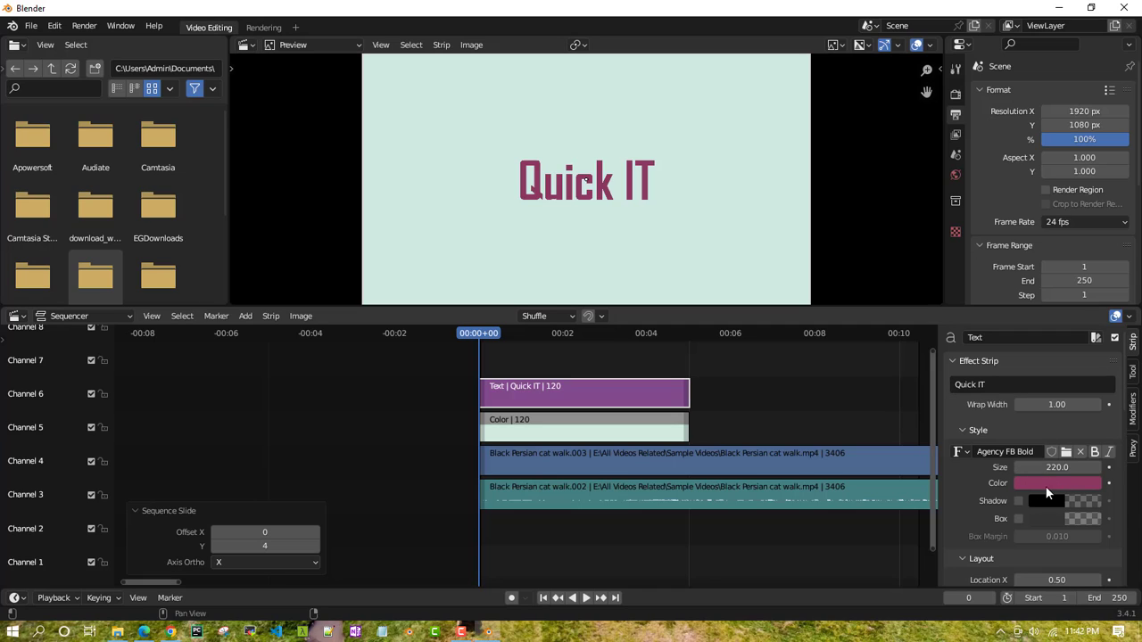
{"action": "scroll", "coordinate": [1049, 511], "scroll_direction": "down", "scroll_amount": 3}
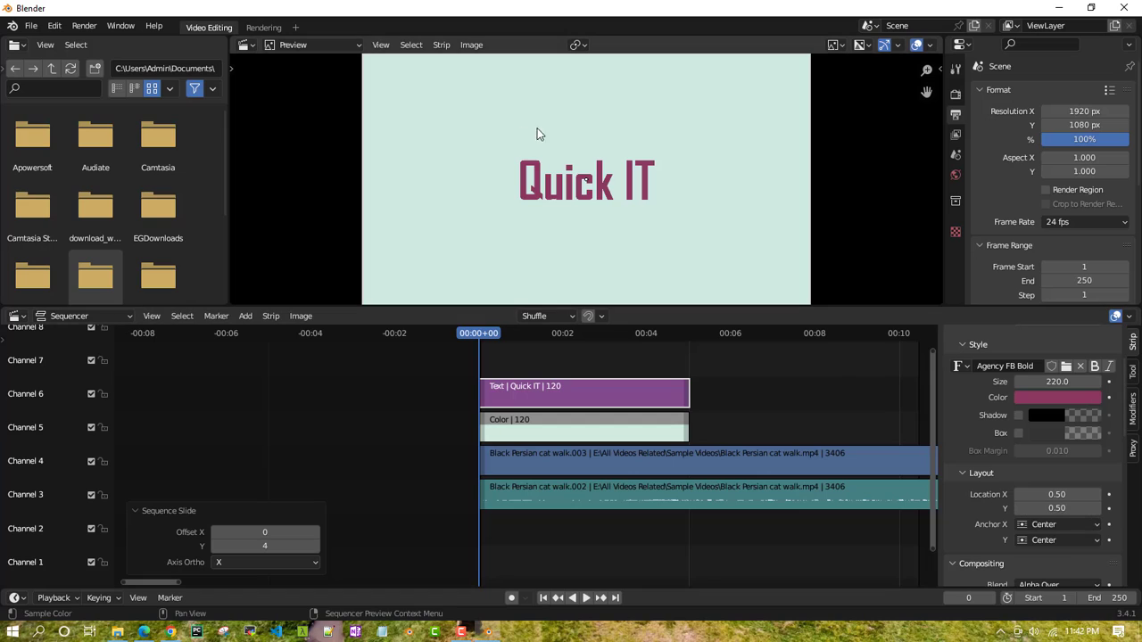
Adjust the title's Location X to 0.48
{"action": "left_click_drag", "start_coordinate": [1053, 494], "coordinate": [1014, 501]}
{"action": "left_click", "coordinate": [1017, 494]}
{"action": "left_click", "coordinate": [1017, 494]}
{"action": "left_click", "coordinate": [1017, 495]}
{"action": "left_click", "coordinate": [1018, 495]}
{"action": "left_click", "coordinate": [1018, 495]}
{"action": "left_click", "coordinate": [1018, 494]}
{"action": "left_click", "coordinate": [1017, 494]}
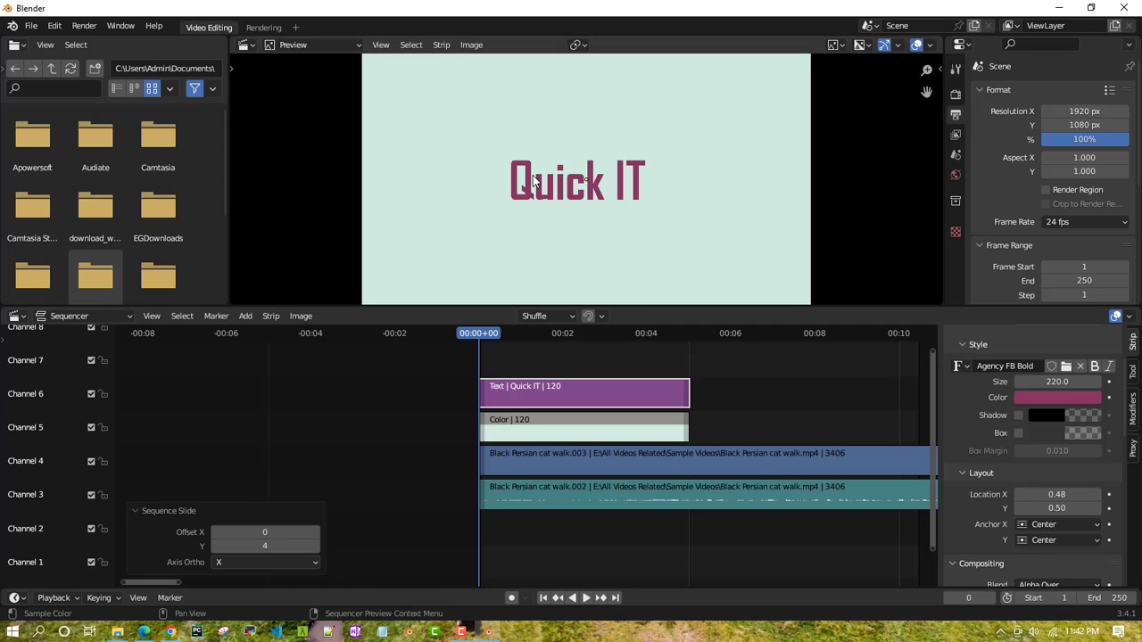
Raise the title to Location Y 0.72 and enlarge it to size 289.5
{"action": "left_click_drag", "start_coordinate": [1071, 507], "coordinate": [1103, 520]}
{"action": "left_click", "coordinate": [1096, 508]}
{"action": "left_click", "coordinate": [1096, 509]}
{"action": "left_click", "coordinate": [1097, 509]}
{"action": "left_click", "coordinate": [1019, 509]}
{"action": "left_click", "coordinate": [1019, 509]}
{"action": "left_click", "coordinate": [1019, 509]}
{"action": "left_click", "coordinate": [1019, 508]}
{"action": "left_click", "coordinate": [1019, 509]}
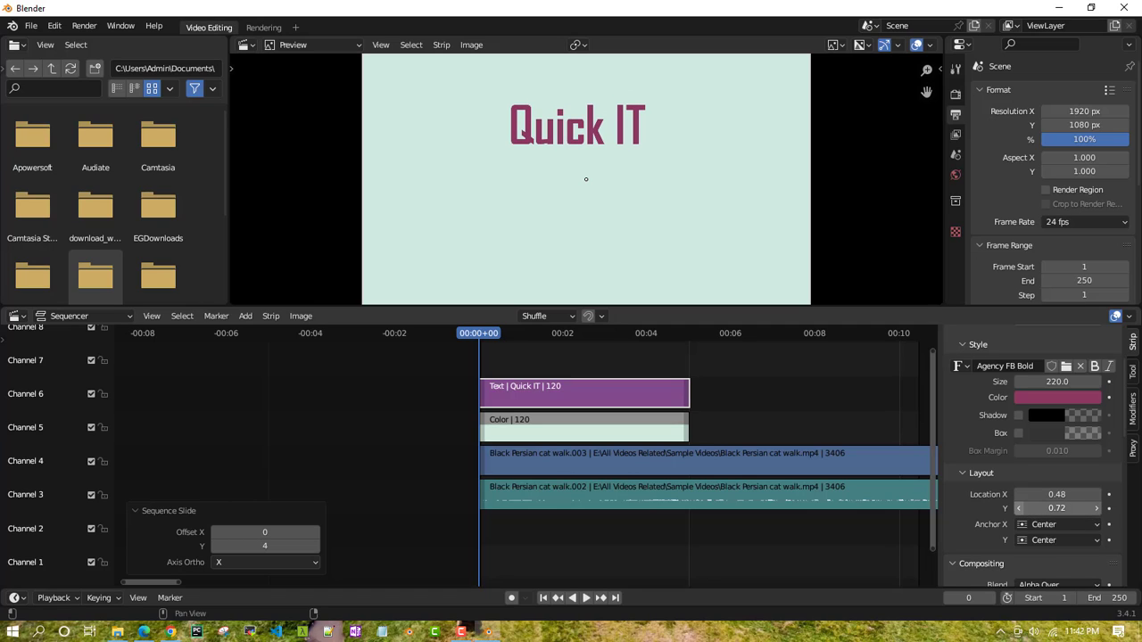
{"action": "left_click_drag", "start_coordinate": [1057, 381], "coordinate": [1114, 381]}
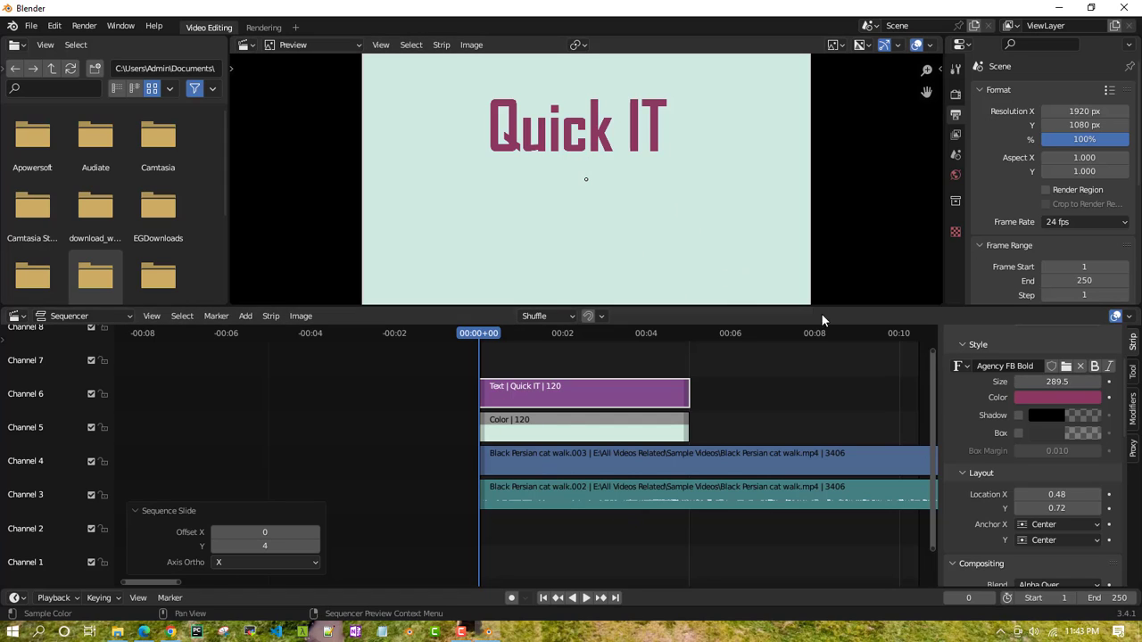
Add a 120-frame Text strip on channel 6, moving the Quick IT strip to channel 7
{"action": "left_click", "coordinate": [245, 316]}
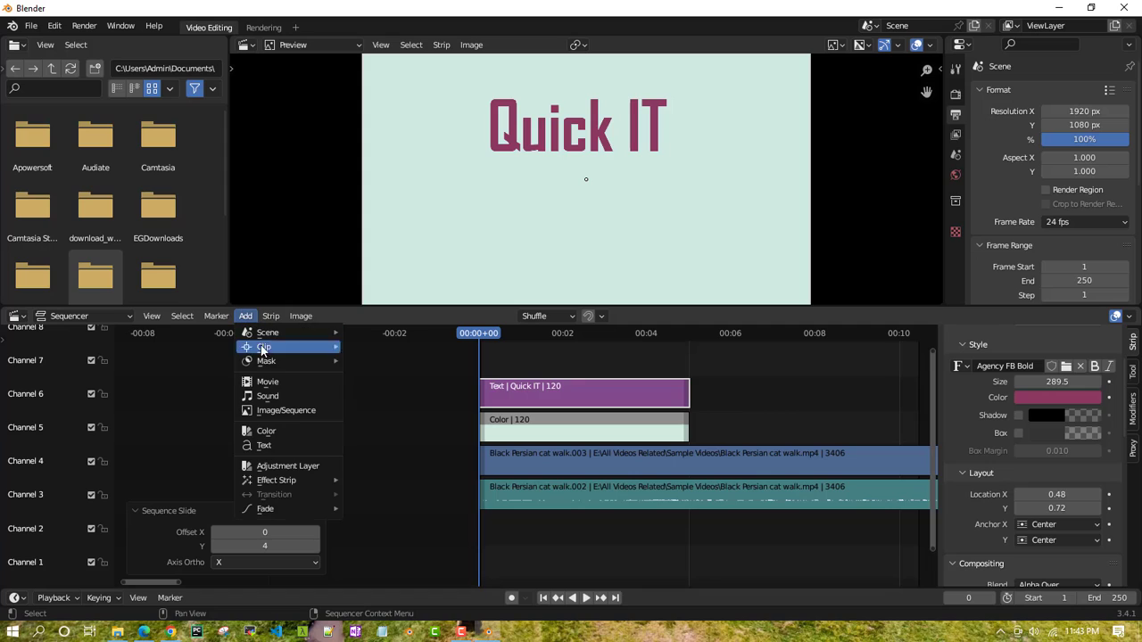
{"action": "left_click", "coordinate": [282, 447]}
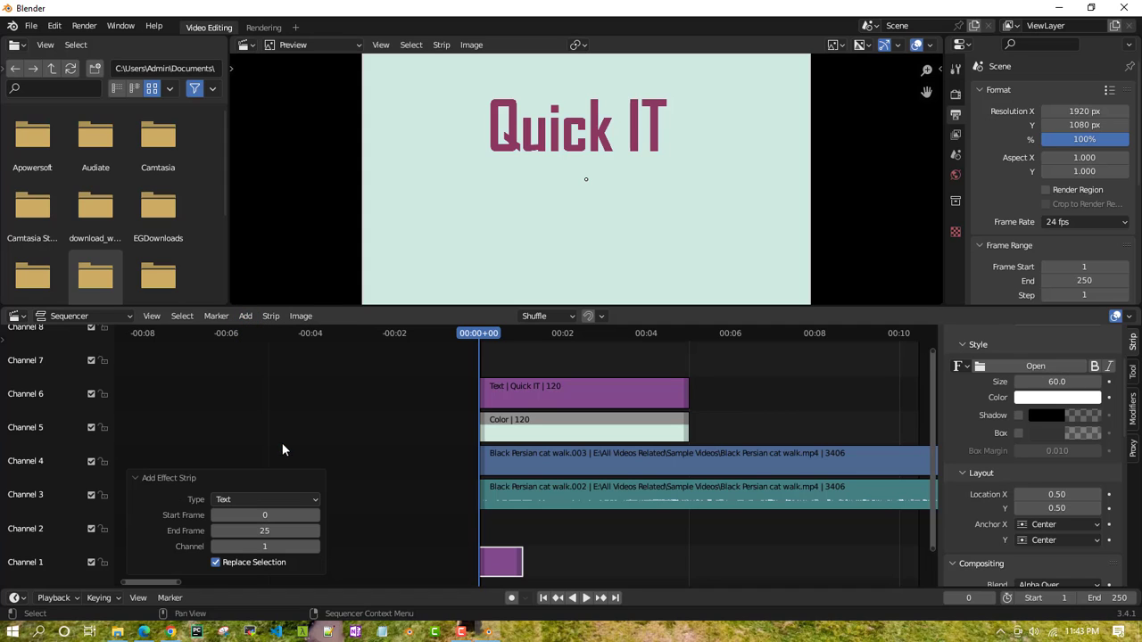
{"action": "left_click", "coordinate": [219, 531]}
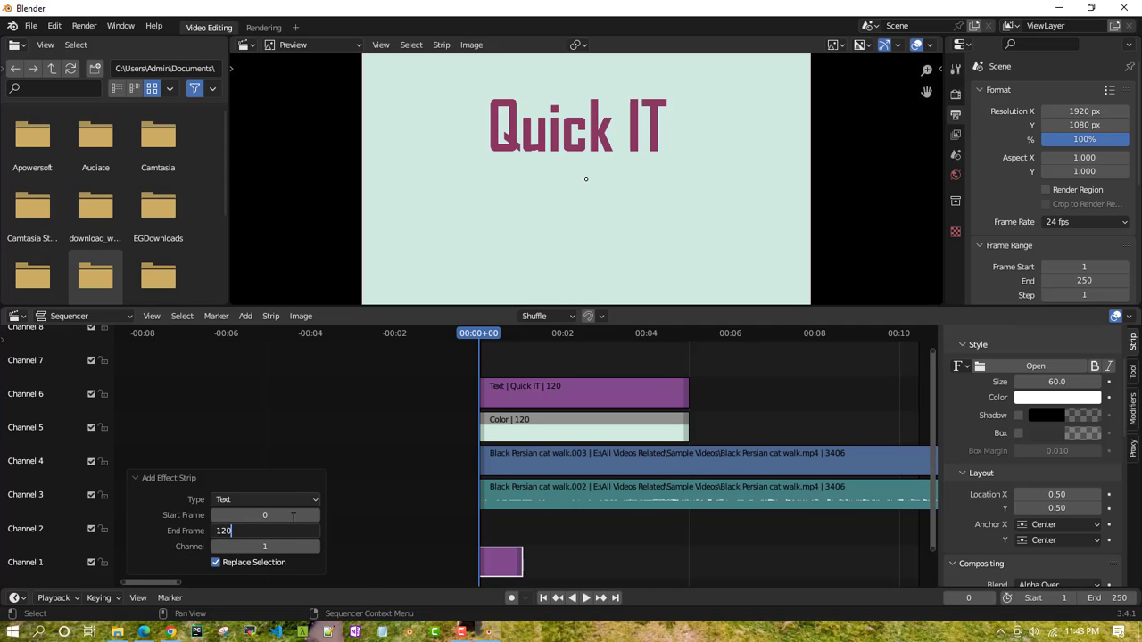
{"action": "type", "text": "120"}
{"action": "key", "text": "Return"}
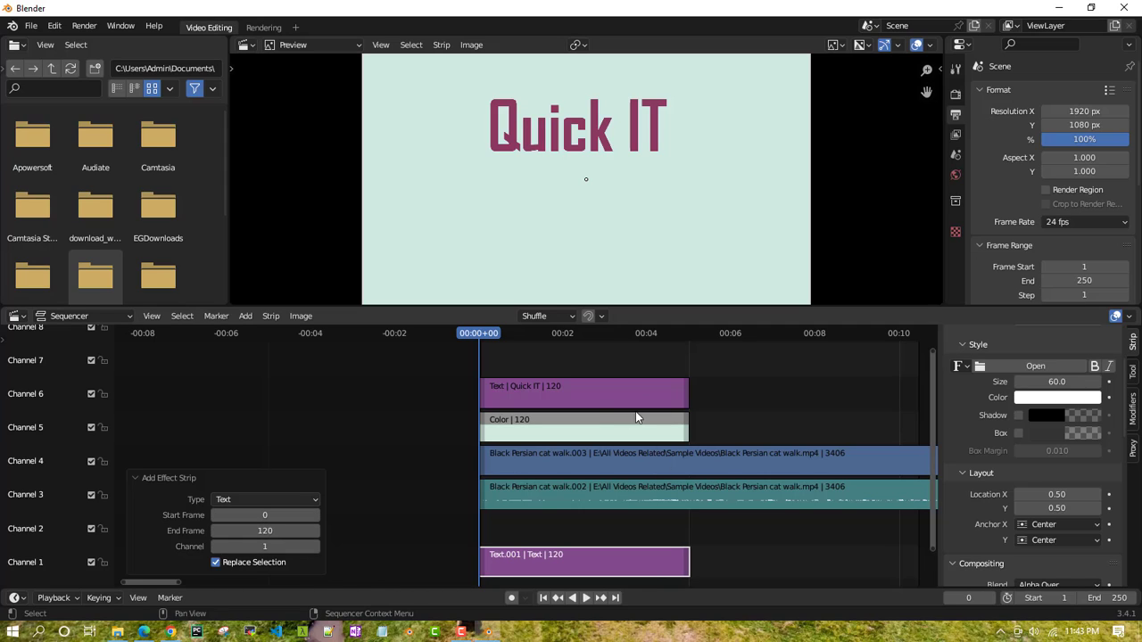
{"action": "mouse_move", "coordinate": [585, 401]}
{"action": "left_mouse_down"}
{"action": "mouse_move", "coordinate": [579, 365]}
{"action": "mouse_move", "coordinate": [586, 393]}
{"action": "left_mouse_up"}
{"action": "left_click_drag", "start_coordinate": [581, 576], "coordinate": [579, 404]}
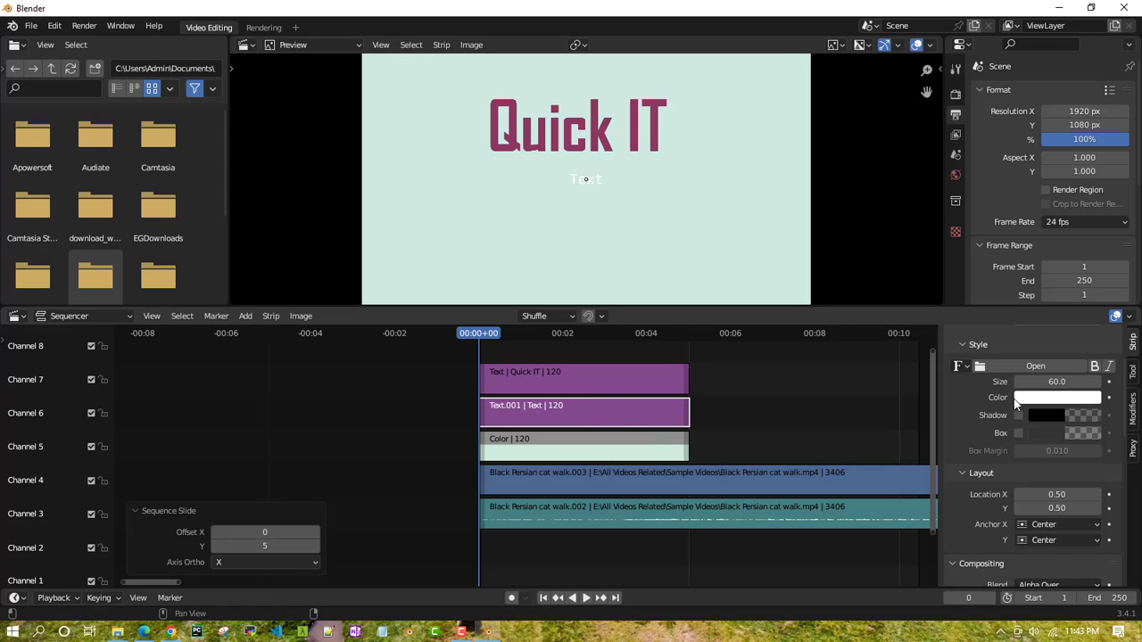
Enter 'Learn Quickly..' as the second strip's text and open the font browser for it
{"action": "left_click", "coordinate": [622, 404]}
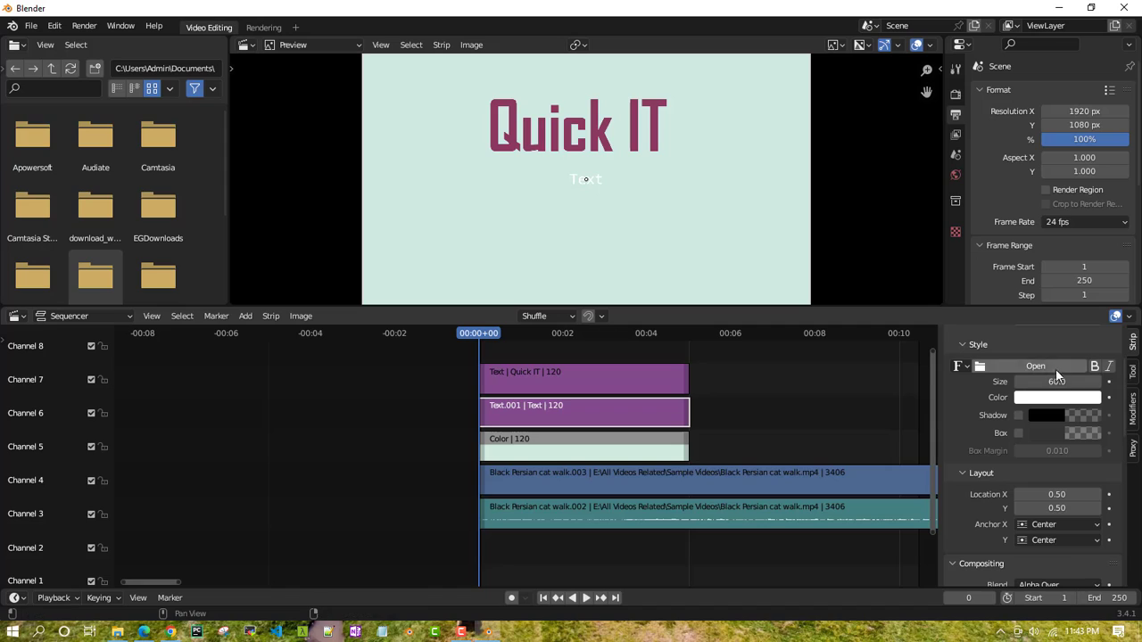
{"action": "scroll", "coordinate": [1051, 375], "scroll_direction": "up", "scroll_amount": 3}
{"action": "left_click", "coordinate": [994, 384]}
{"action": "type", "text": "Learn Quickly"}
{"action": "type", "text": "."}
{"action": "key", "text": "Return"}
{"action": "scroll", "coordinate": [1004, 430], "scroll_direction": "down", "scroll_amount": 1}
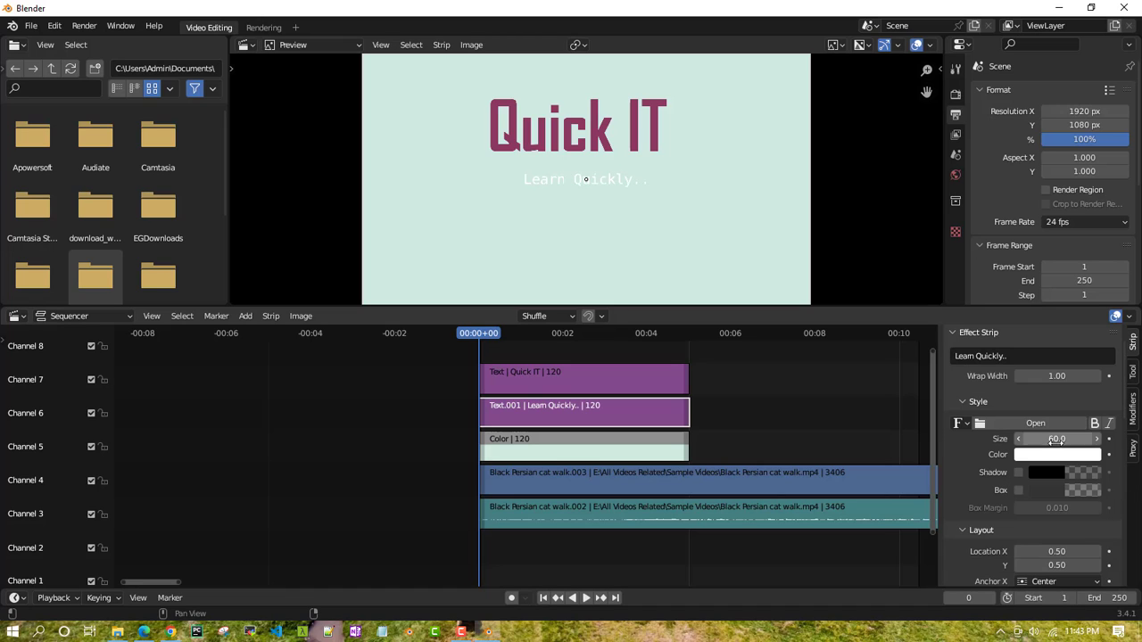
{"action": "left_click", "coordinate": [981, 425]}
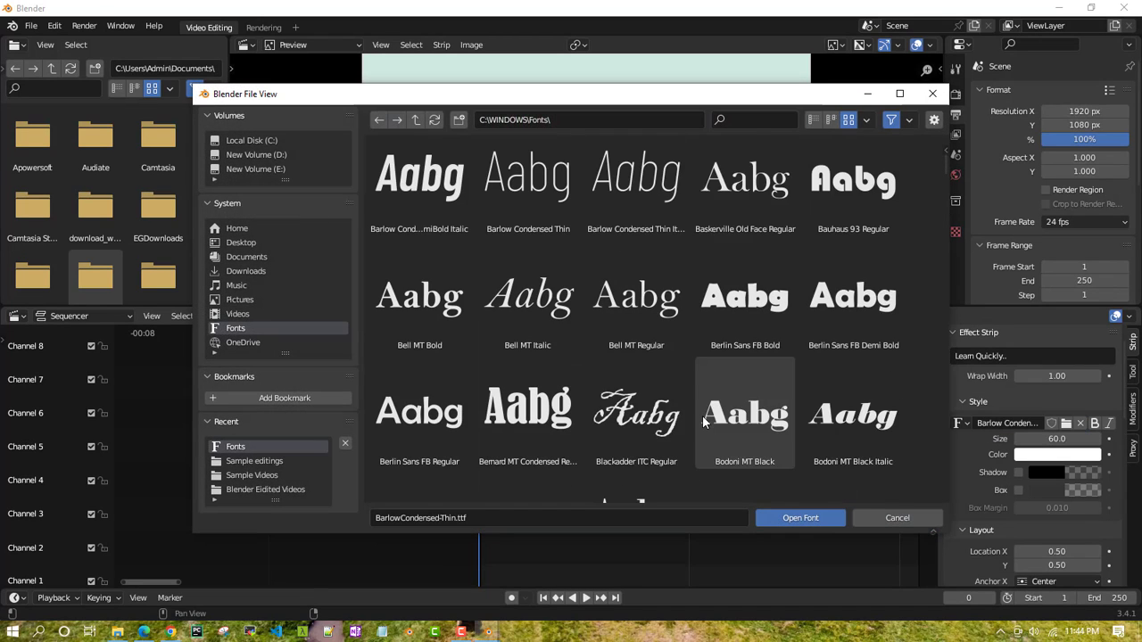
Choose Bodoni MT Bold (BOD_B.TTF) in the font browser and open it for the subtitle
{"action": "scroll", "coordinate": [702, 415], "scroll_direction": "down", "scroll_amount": 1}
{"action": "left_click", "coordinate": [419, 355]}
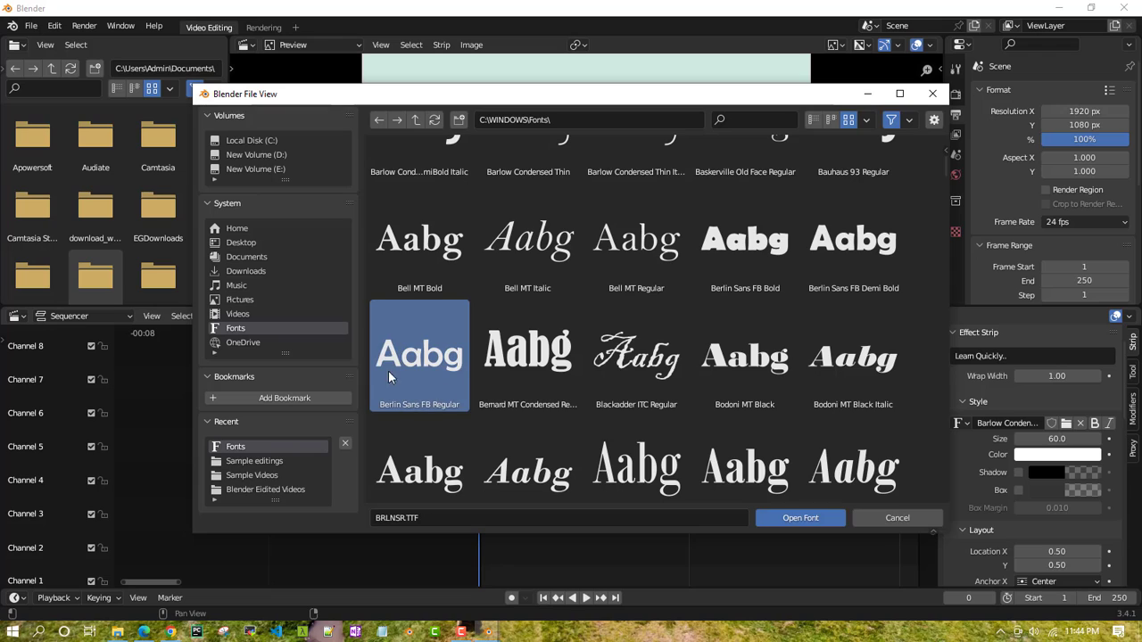
{"action": "left_click", "coordinate": [415, 466]}
{"action": "scroll", "coordinate": [409, 473], "scroll_direction": "down", "scroll_amount": 2}
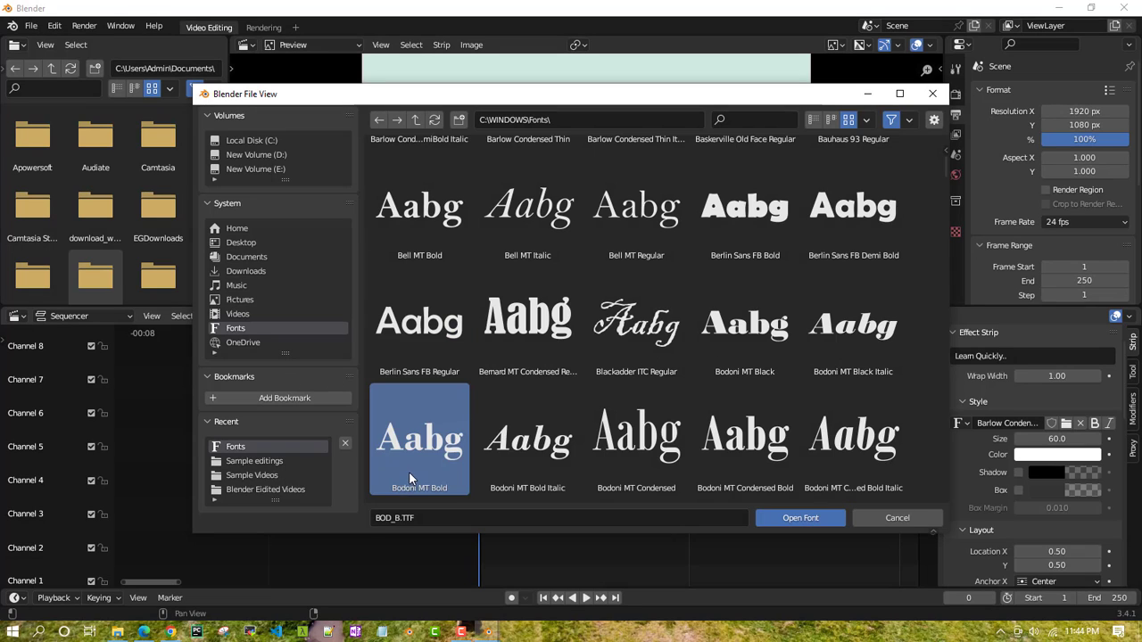
{"action": "left_click", "coordinate": [804, 517]}
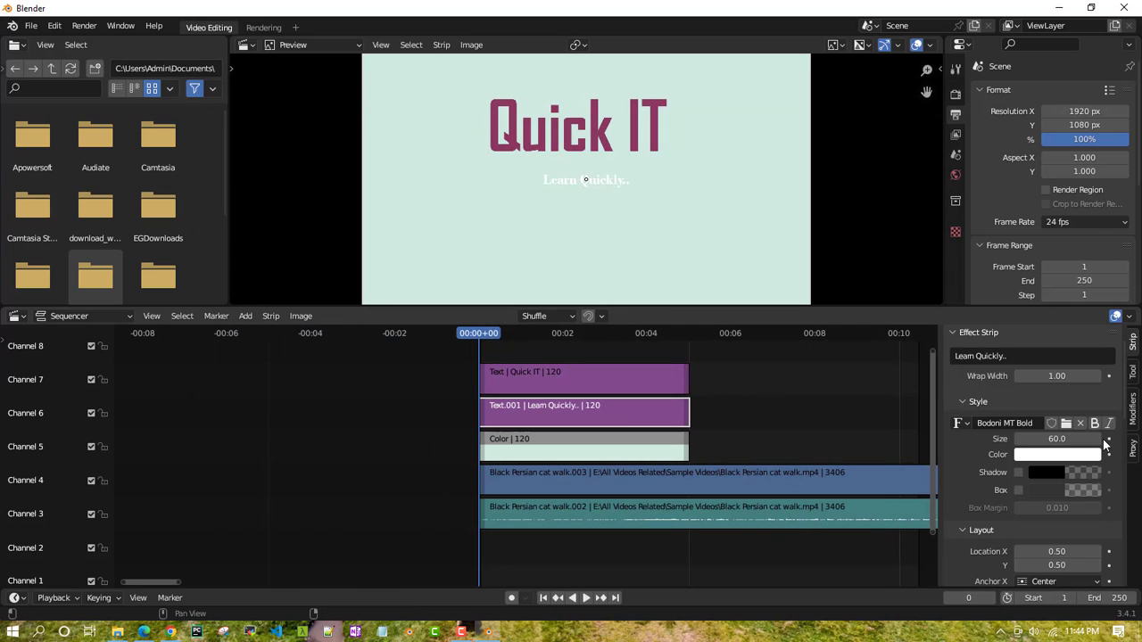
Colour the subtitle tan, with location X 0.48 and size 68.5
{"action": "left_click", "coordinate": [1090, 457]}
{"action": "left_click_drag", "start_coordinate": [1035, 288], "coordinate": [1011, 323]}
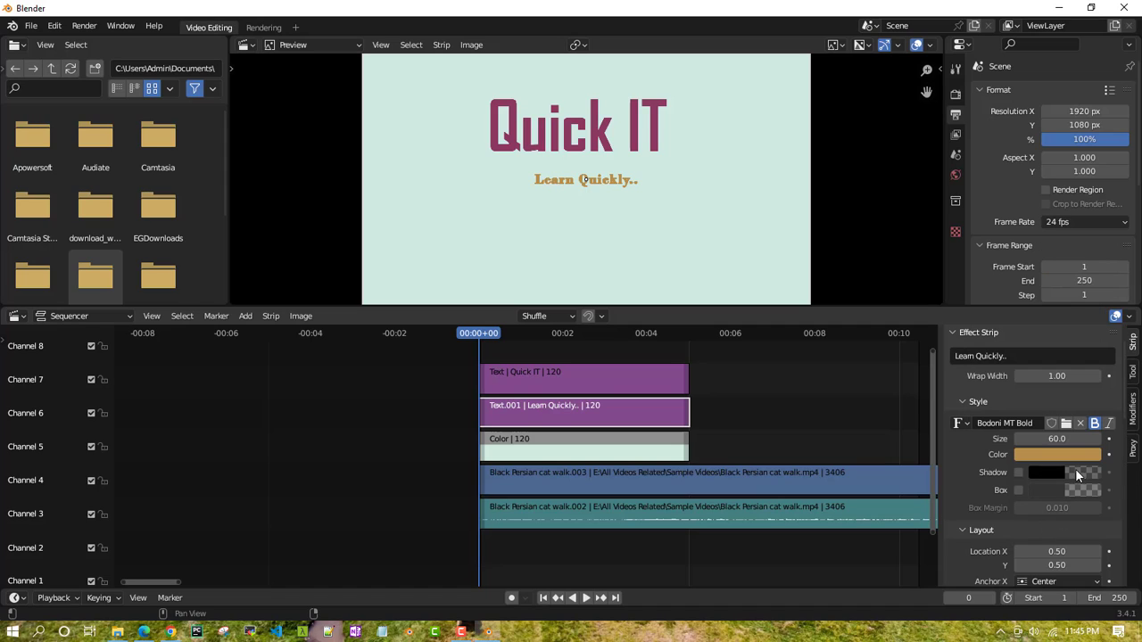
{"action": "scroll", "coordinate": [1091, 426], "scroll_direction": "down", "scroll_amount": 1}
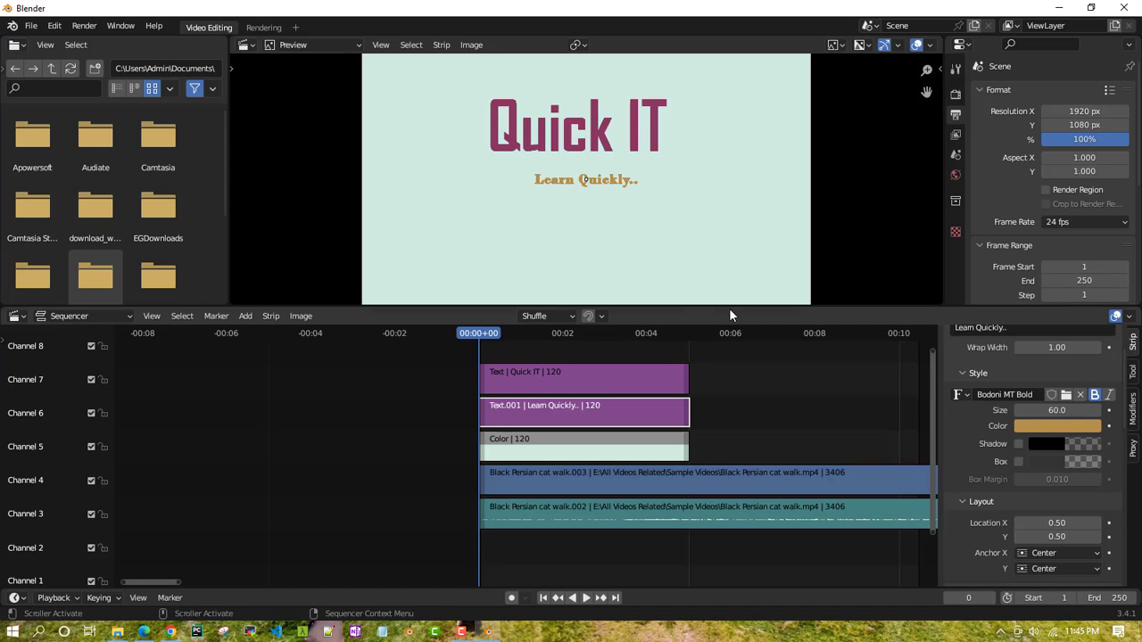
{"action": "scroll", "coordinate": [1030, 473], "scroll_direction": "down", "scroll_amount": 1}
{"action": "mouse_move", "coordinate": [1074, 496]}
{"action": "left_mouse_down"}
{"action": "mouse_move", "coordinate": [1124, 496]}
{"action": "mouse_move", "coordinate": [1062, 496]}
{"action": "left_mouse_up"}
{"action": "scroll", "coordinate": [1052, 409], "scroll_direction": "up", "scroll_amount": 1}
{"action": "left_click_drag", "start_coordinate": [1052, 409], "coordinate": [1087, 409]}
{"action": "scroll", "coordinate": [1008, 414], "scroll_direction": "up", "scroll_amount": 2}
{"action": "left_click", "coordinate": [584, 377]}
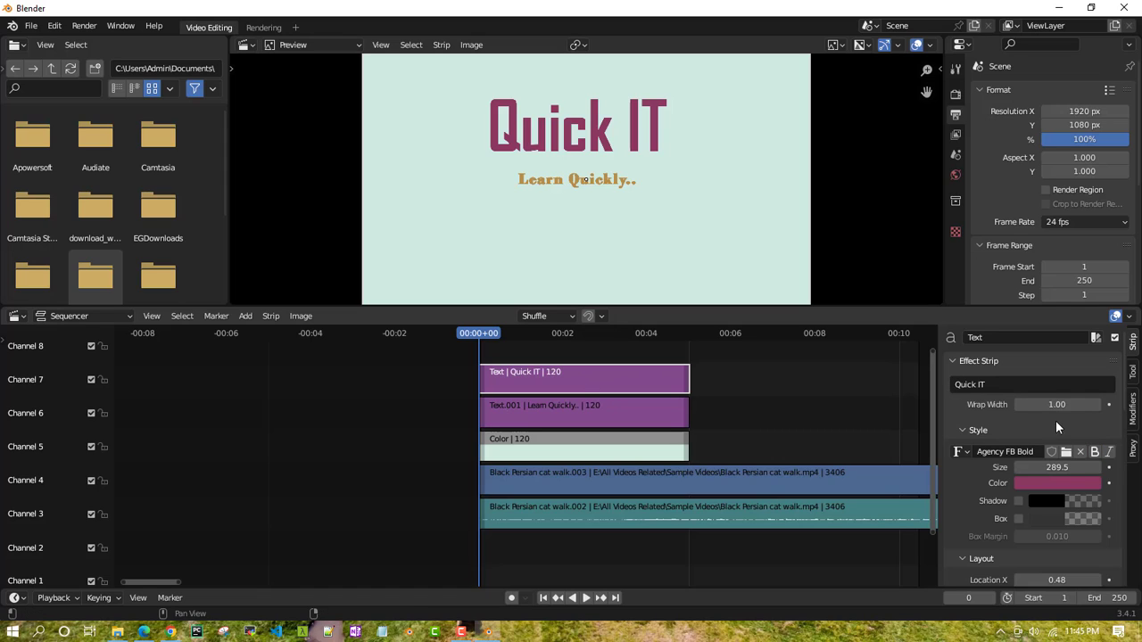
Enlarge the Quick IT title further and move the Learn Quickly.. subtitle lower
{"action": "left_click_drag", "start_coordinate": [1059, 467], "coordinate": [1108, 467]}
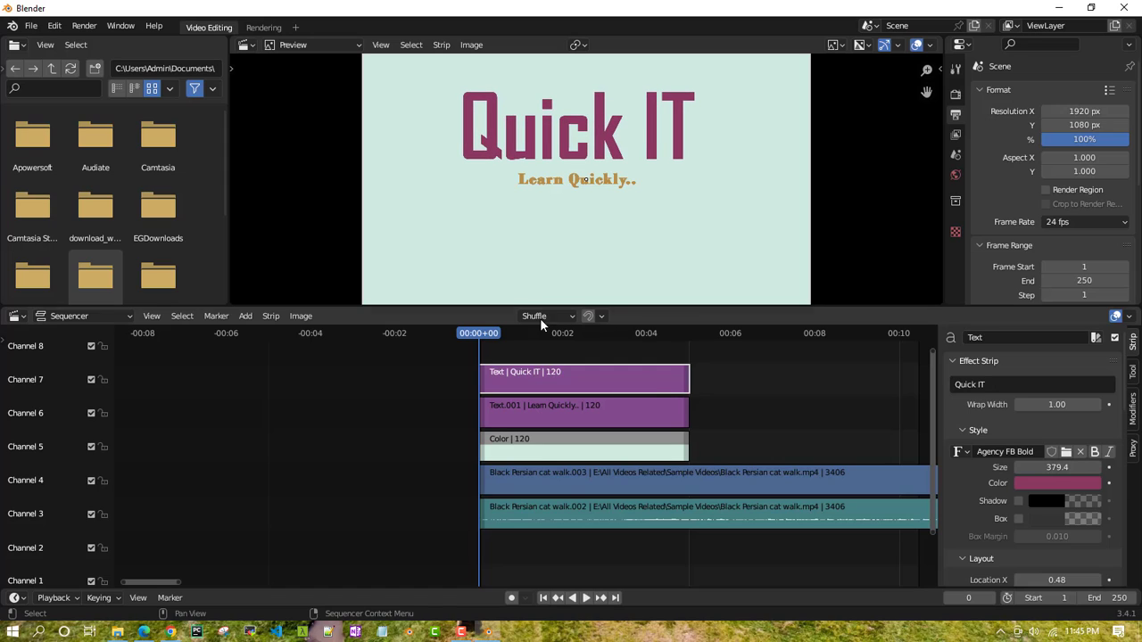
{"action": "left_click", "coordinate": [569, 407]}
{"action": "scroll", "coordinate": [1089, 492], "scroll_direction": "down", "scroll_amount": 3}
{"action": "scroll", "coordinate": [1105, 471], "scroll_direction": "down", "scroll_amount": 2}
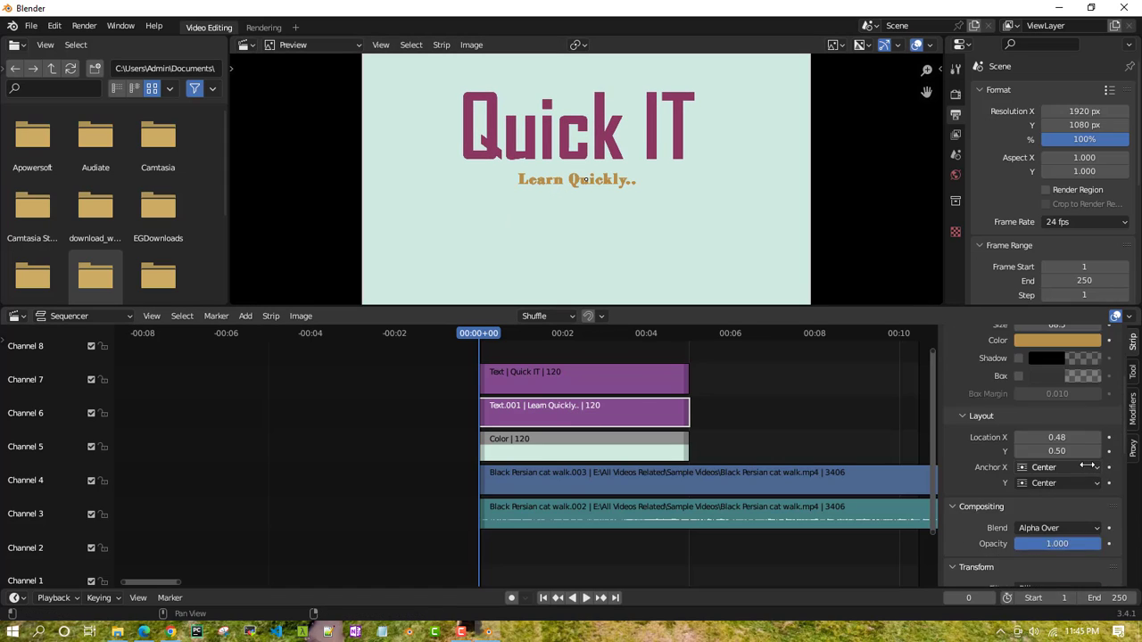
{"action": "left_click_drag", "start_coordinate": [1074, 452], "coordinate": [1053, 453]}
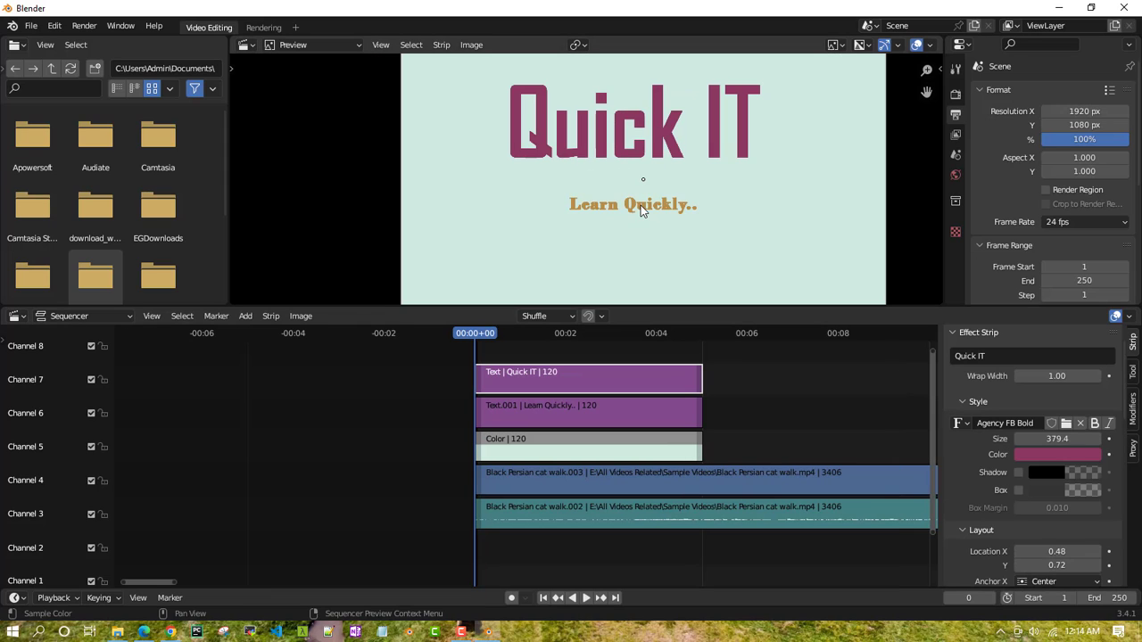
Turn the Learn Quickly.. subtitle text blue
{"action": "left_click", "coordinate": [596, 412]}
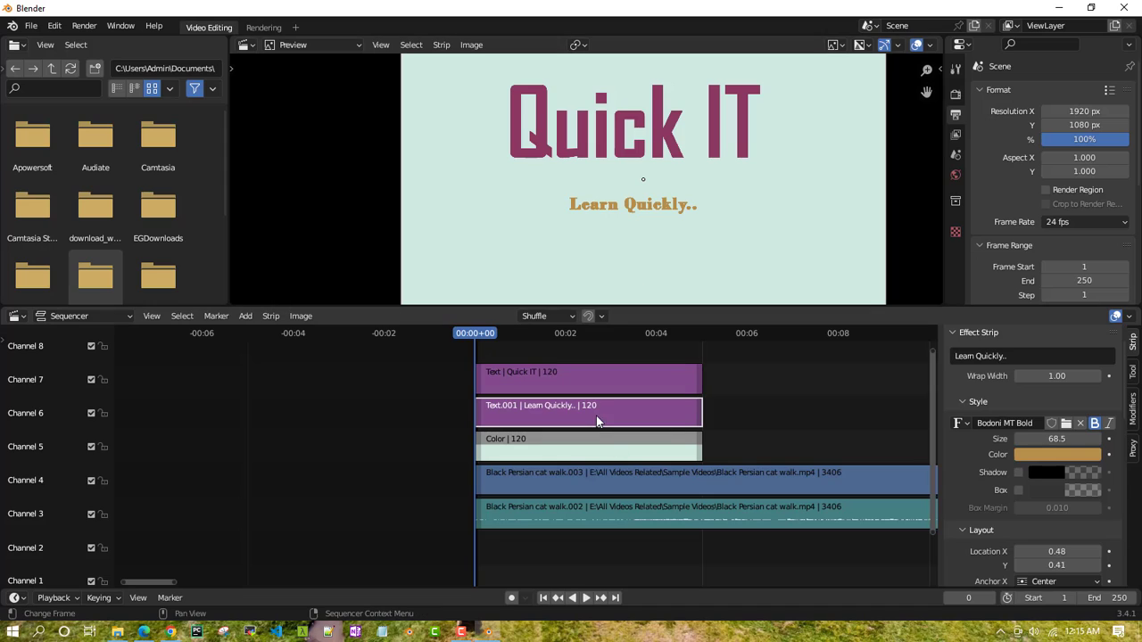
{"action": "left_click", "coordinate": [1058, 454]}
{"action": "left_click_drag", "start_coordinate": [1041, 273], "coordinate": [1037, 274]}
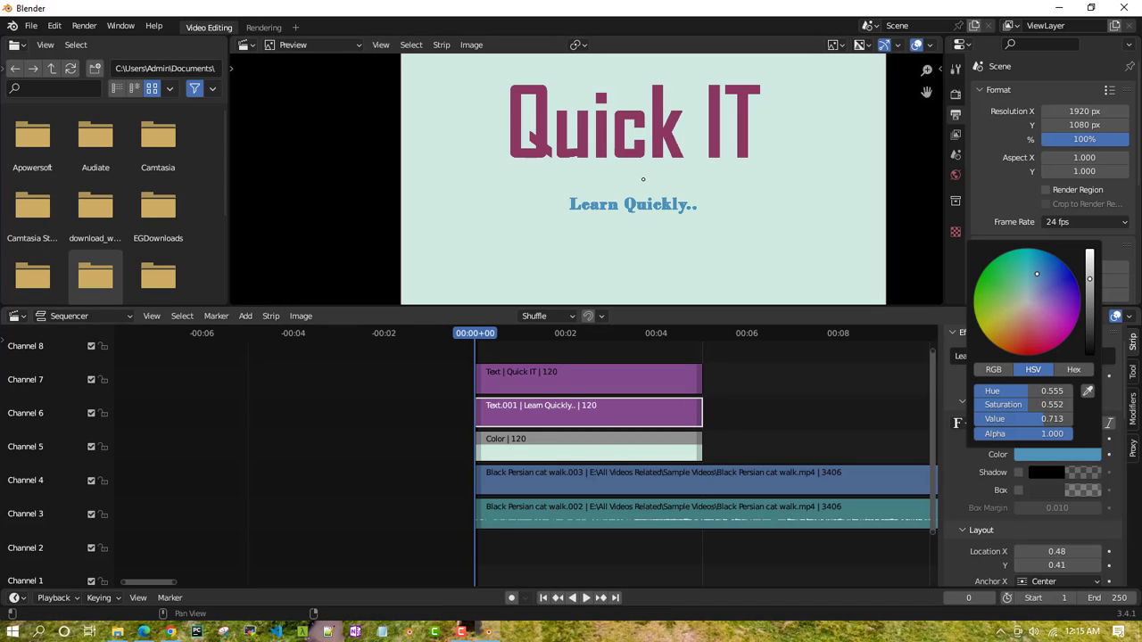
{"action": "left_click", "coordinate": [891, 386]}
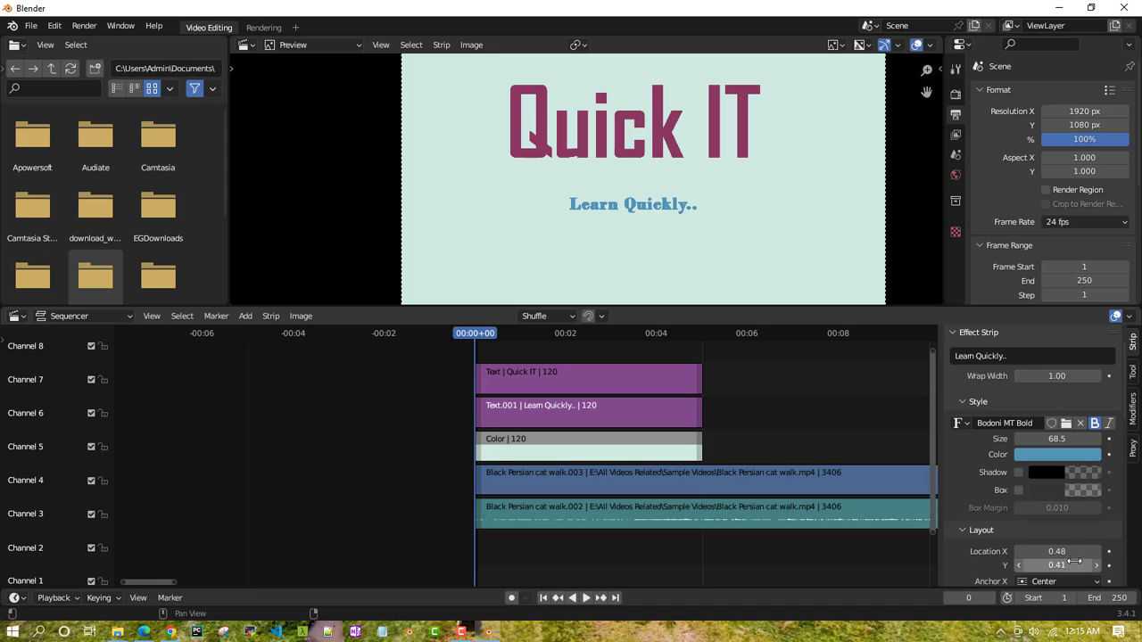
Enlarge the subtitle to size 80.4 and place it at location X 0.49, Y 0.47
{"action": "left_click_drag", "start_coordinate": [1057, 551], "coordinate": [1058, 551]}
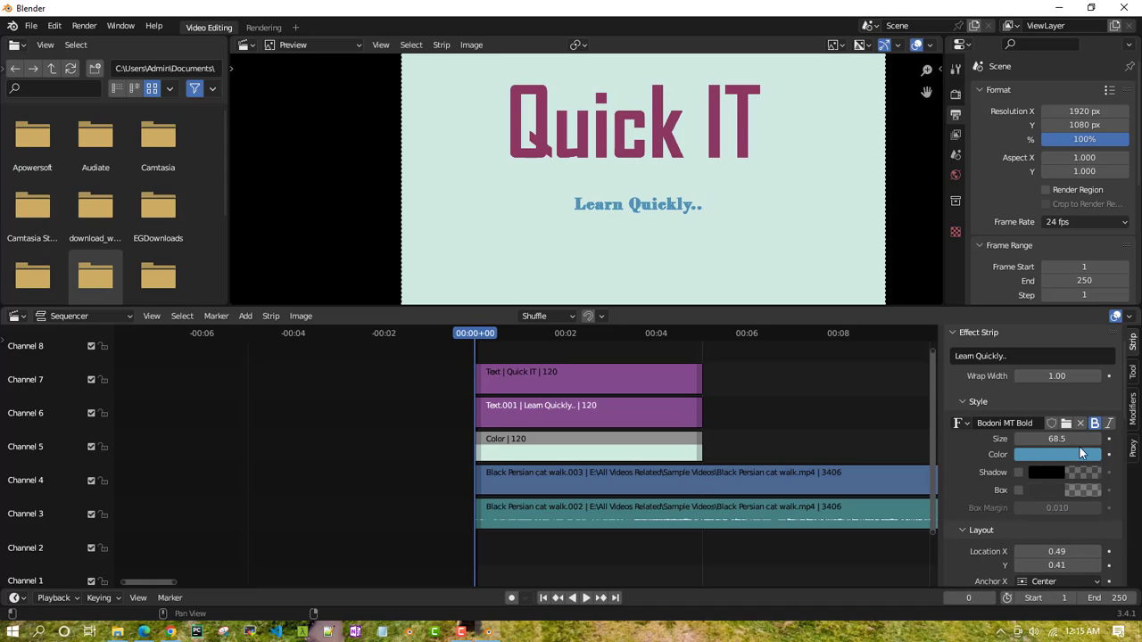
{"action": "left_click_drag", "start_coordinate": [1056, 439], "coordinate": [1107, 439]}
{"action": "scroll", "coordinate": [1076, 562], "scroll_direction": "down", "scroll_amount": 2}
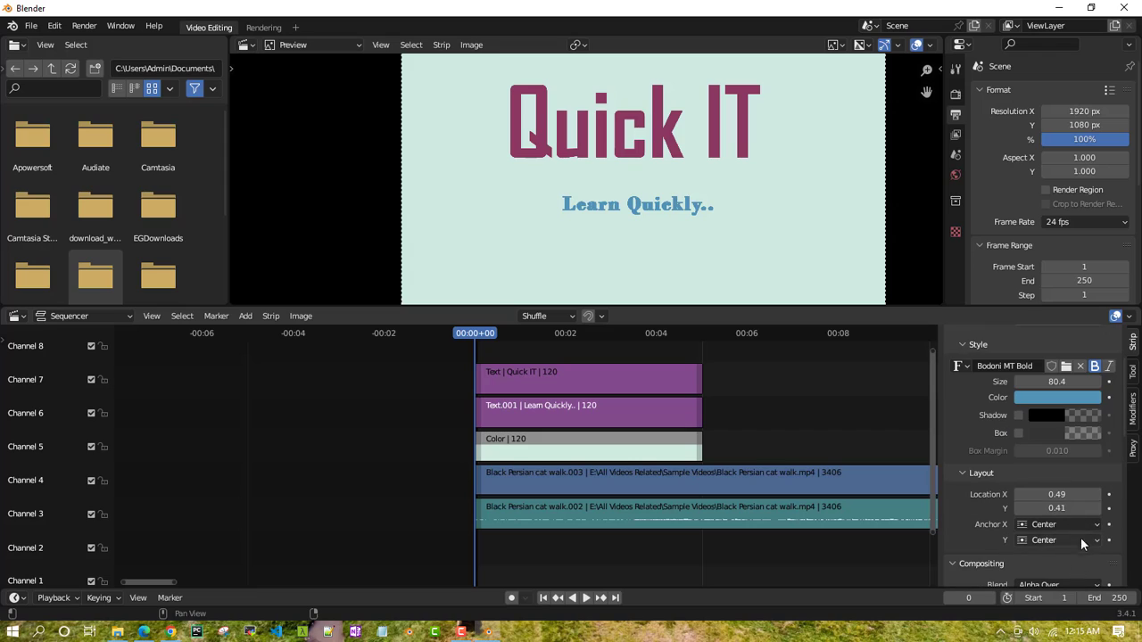
{"action": "left_click_drag", "start_coordinate": [1039, 507], "coordinate": [1063, 508]}
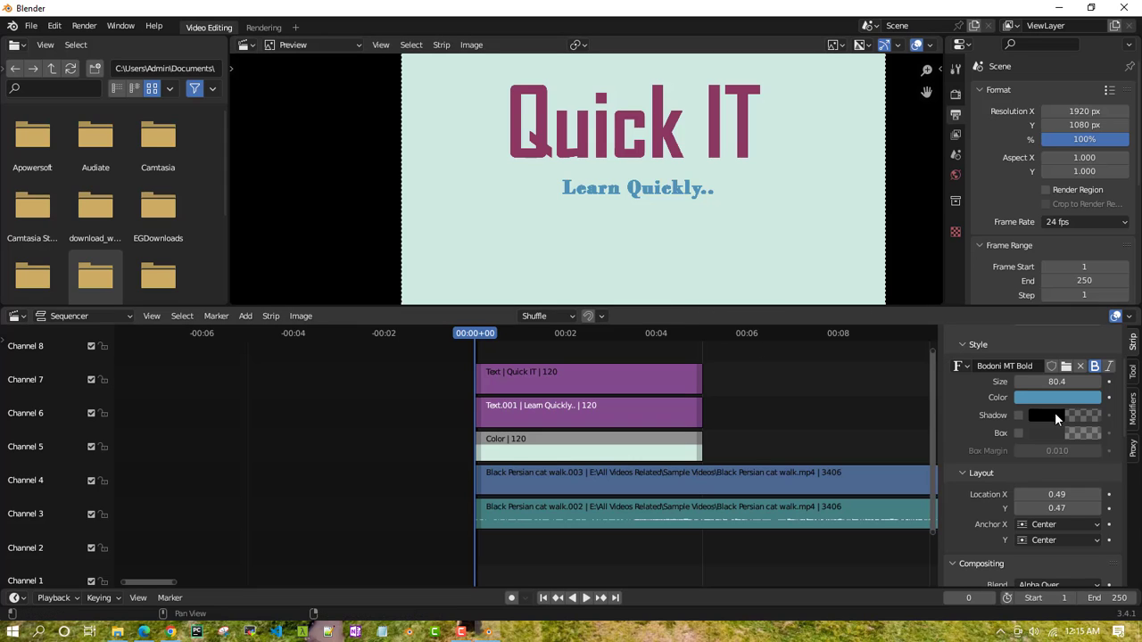
{"action": "scroll", "coordinate": [1115, 483], "scroll_direction": "down", "scroll_amount": 3}
{"action": "scroll", "coordinate": [1115, 504], "scroll_direction": "down", "scroll_amount": 2}
{"action": "scroll", "coordinate": [1082, 498], "scroll_direction": "up", "scroll_amount": 8}
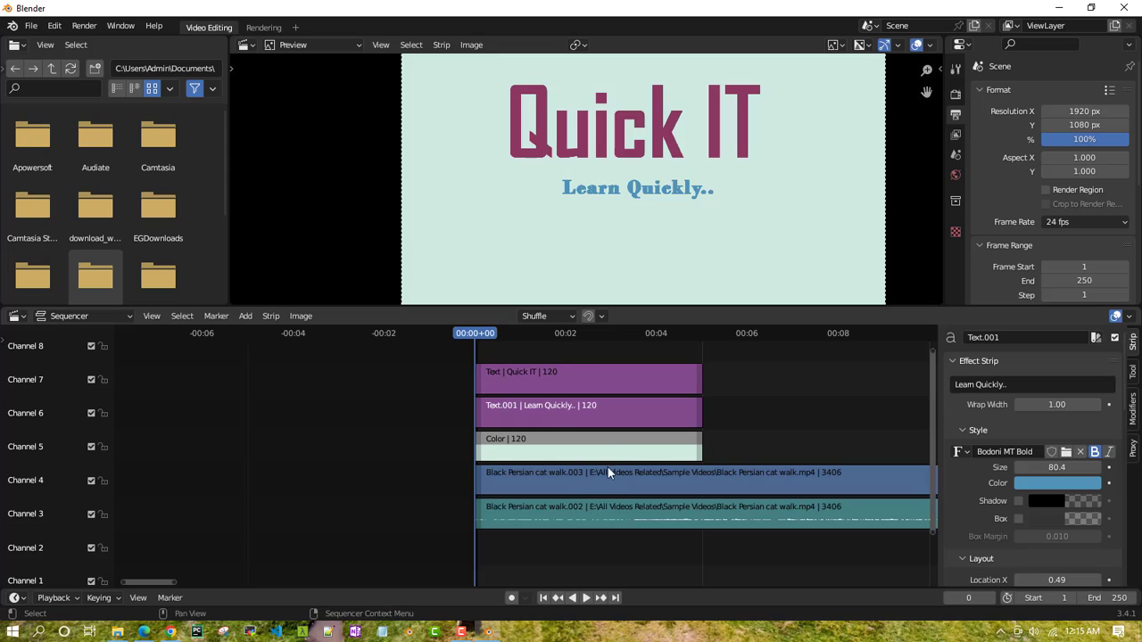
After a preview playback, move both cat-walk clips to start at frame 121
{"action": "left_click", "coordinate": [587, 598]}
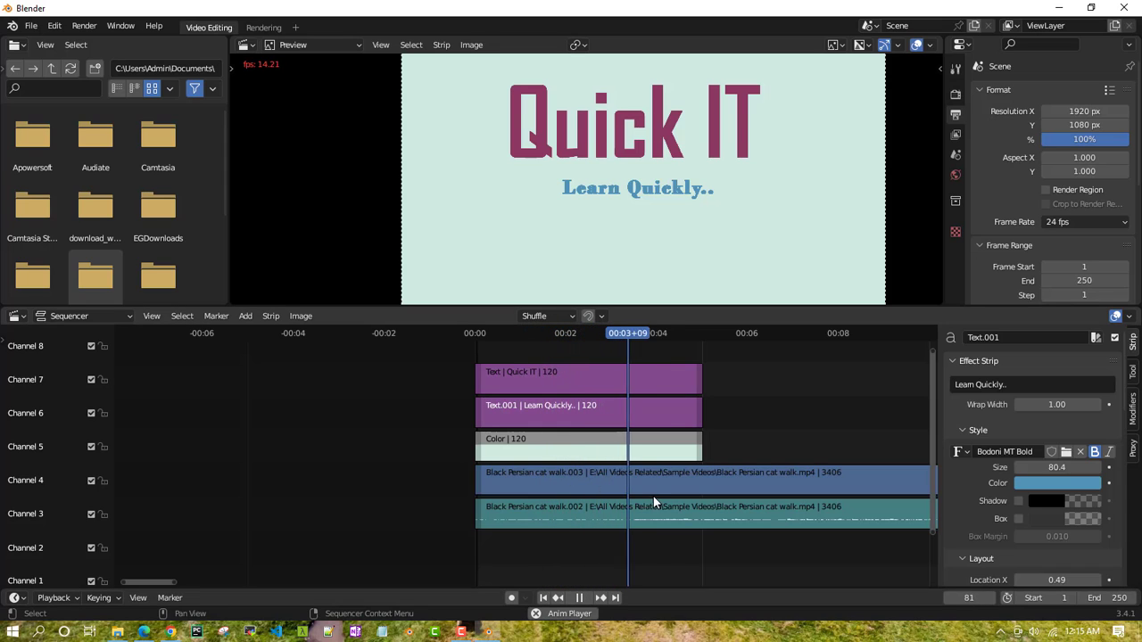
{"action": "key", "text": "space"}
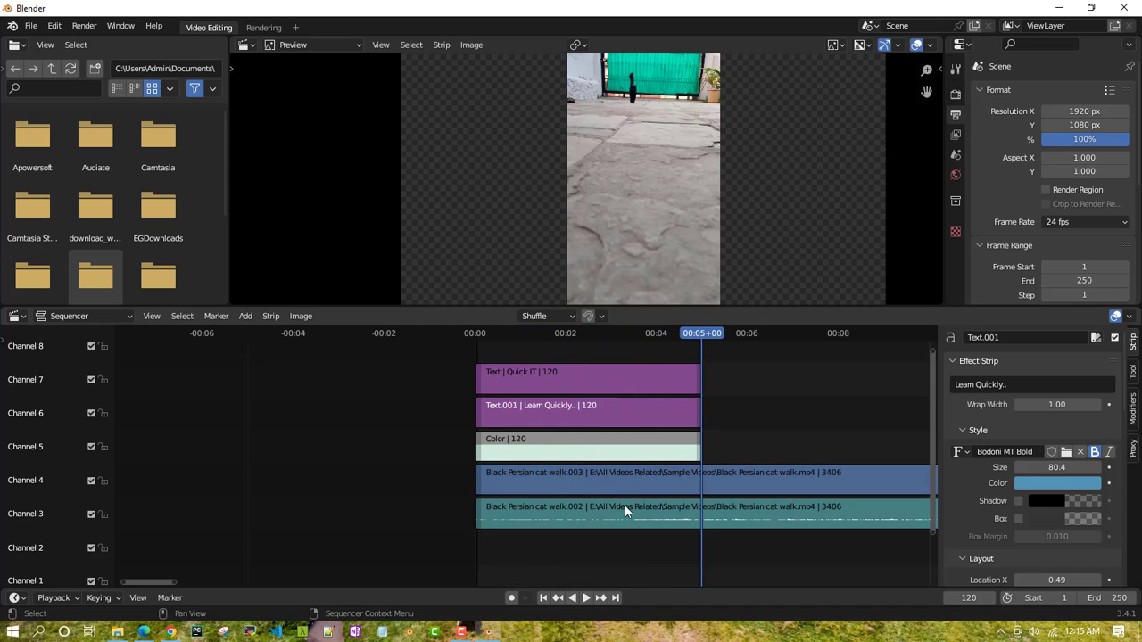
{"action": "left_click_drag", "start_coordinate": [627, 558], "coordinate": [573, 470]}
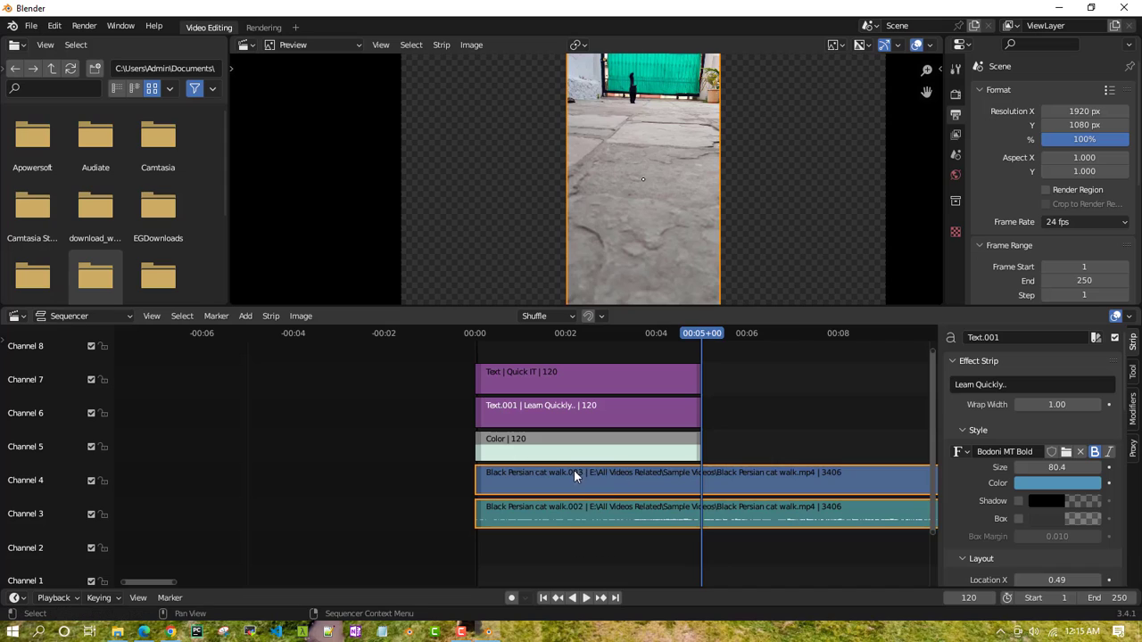
{"action": "key", "text": "g"}
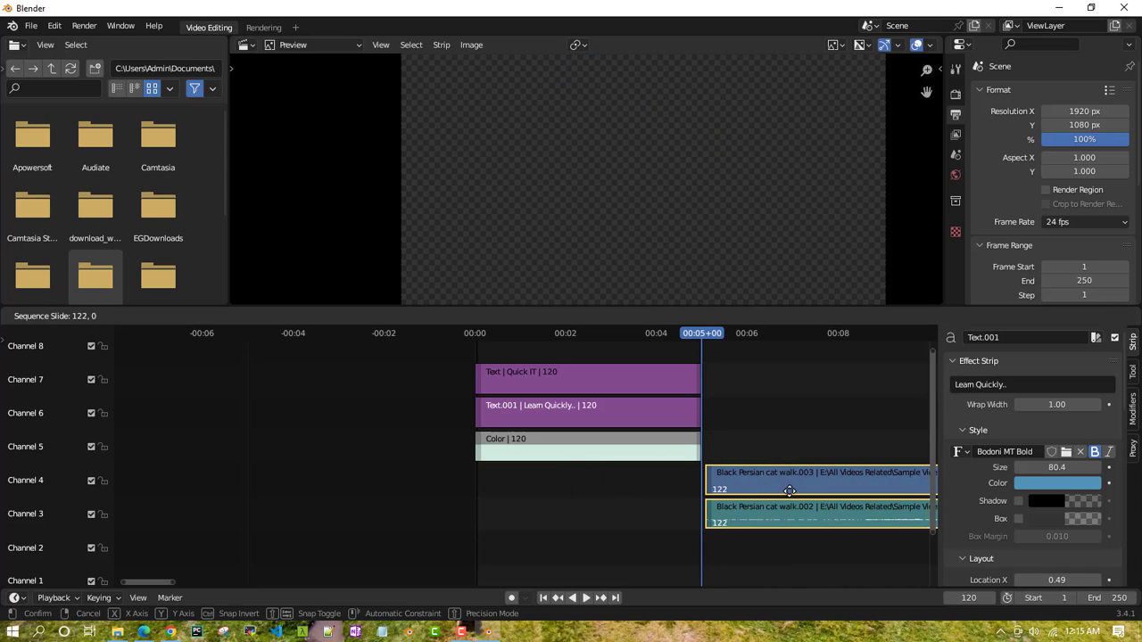
{"action": "left_click", "coordinate": [786, 485]}
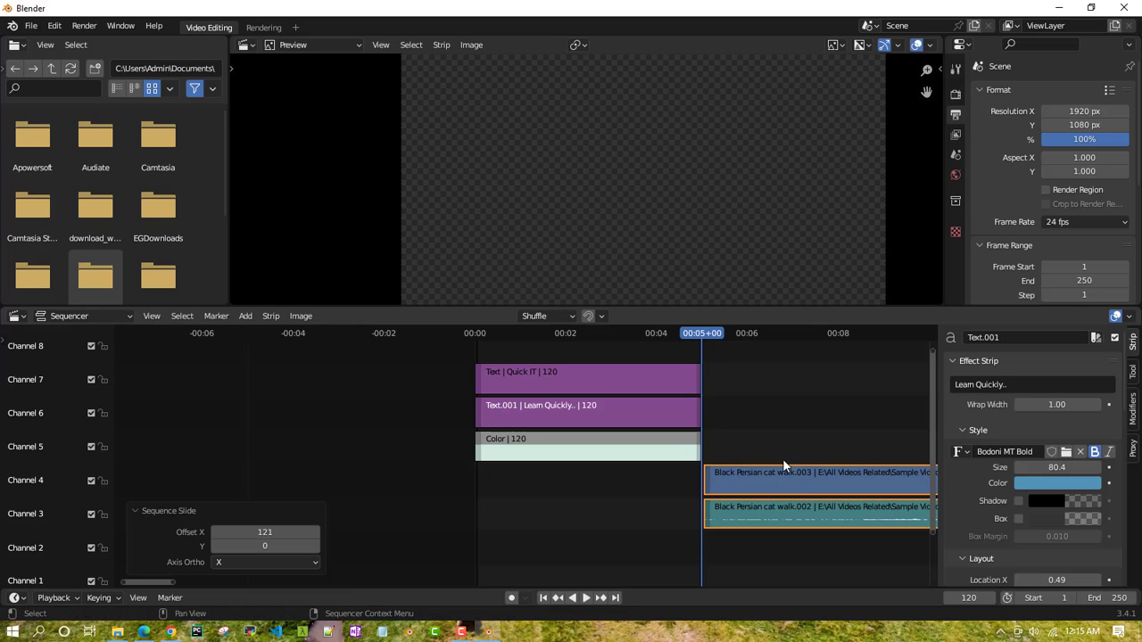
Return to the start of the sequence and play it back to review
{"action": "left_click", "coordinate": [652, 339]}
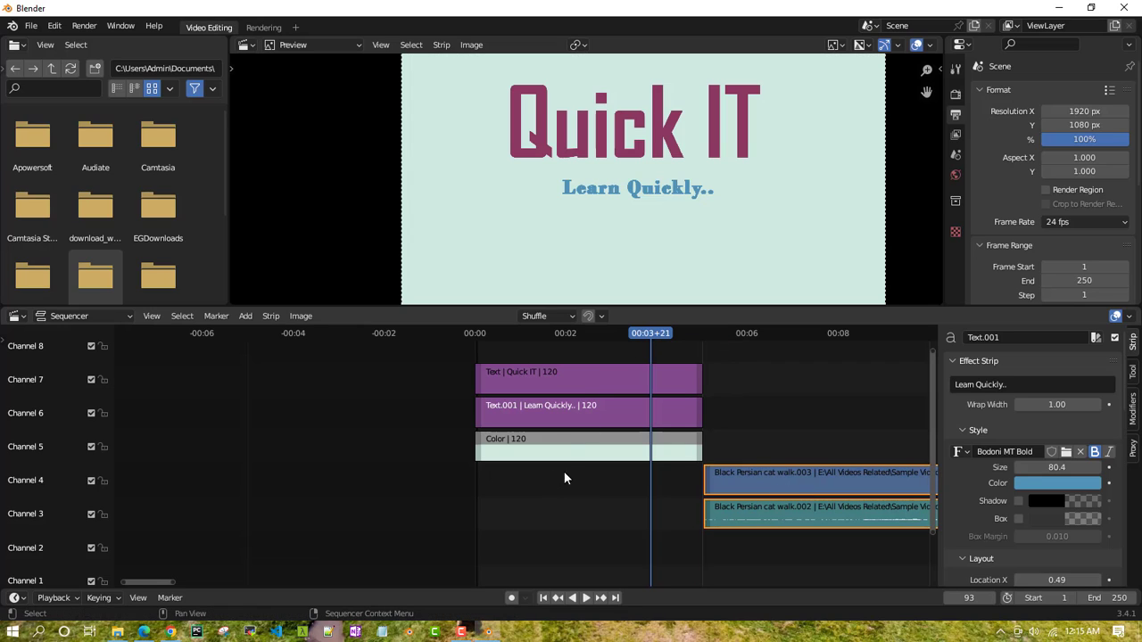
{"action": "left_click_drag", "start_coordinate": [650, 334], "coordinate": [482, 334]}
{"action": "key", "text": "space"}
{"action": "key", "text": "space"}
{"action": "left_click", "coordinate": [589, 446]}
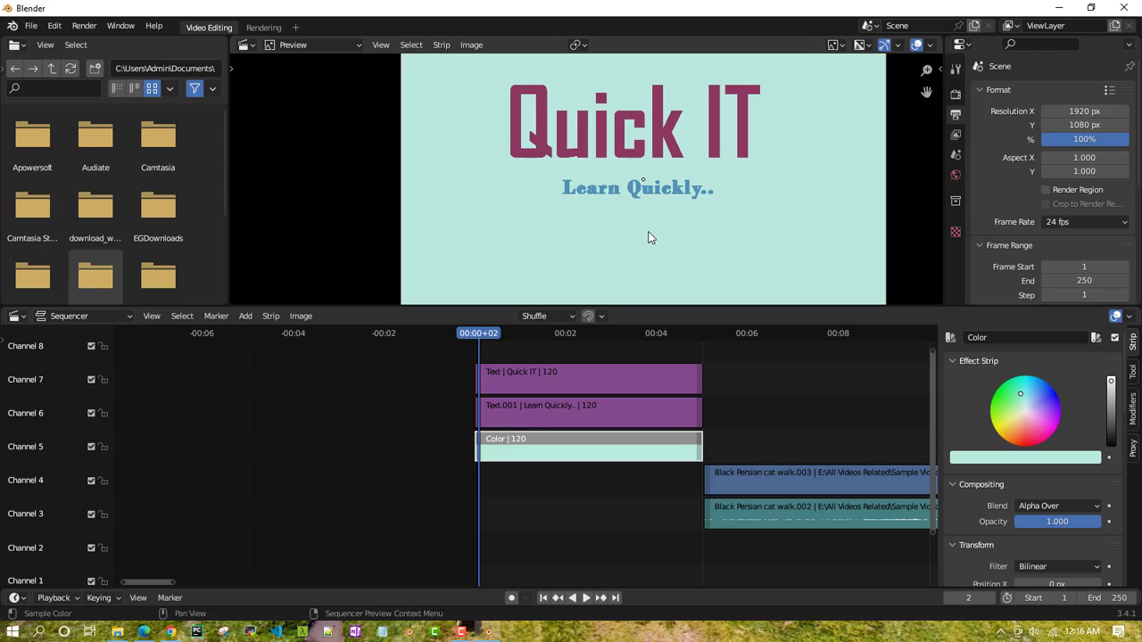
Slide and trim the Learn Quickly.. subtitle strip so it begins at frame 53
{"action": "left_click_drag", "start_coordinate": [626, 424], "coordinate": [709, 415]}
{"action": "left_click_drag", "start_coordinate": [779, 416], "coordinate": [695, 417]}
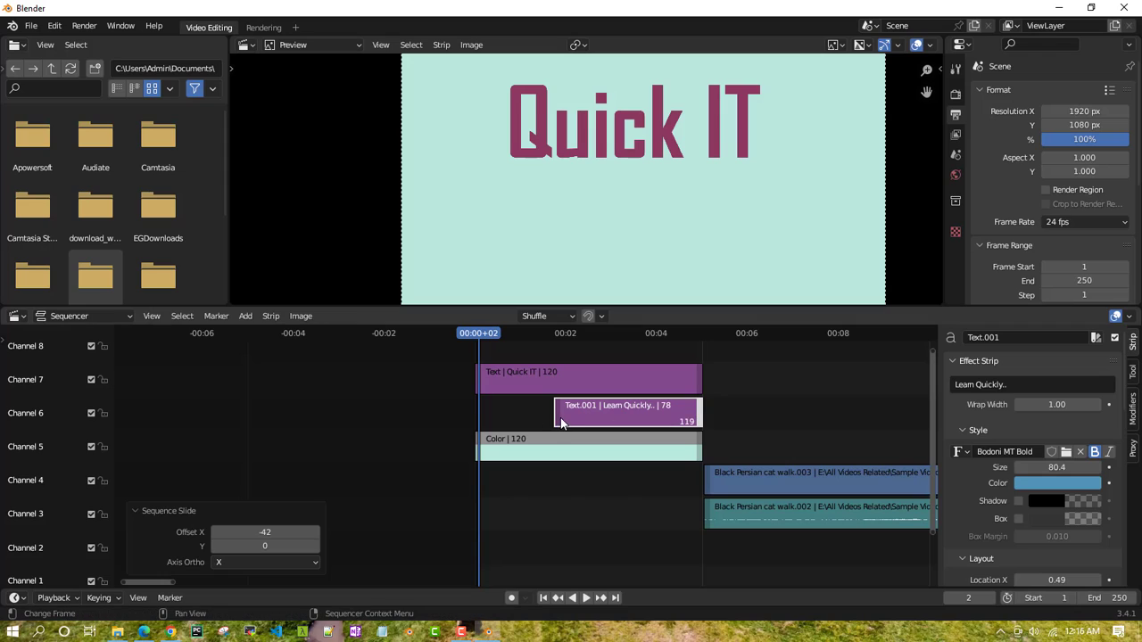
{"action": "left_click_drag", "start_coordinate": [557, 421], "coordinate": [579, 417]}
Check the timing in playback, then trim the Quick IT title strip to 91 frames
{"action": "left_click", "coordinate": [586, 599]}
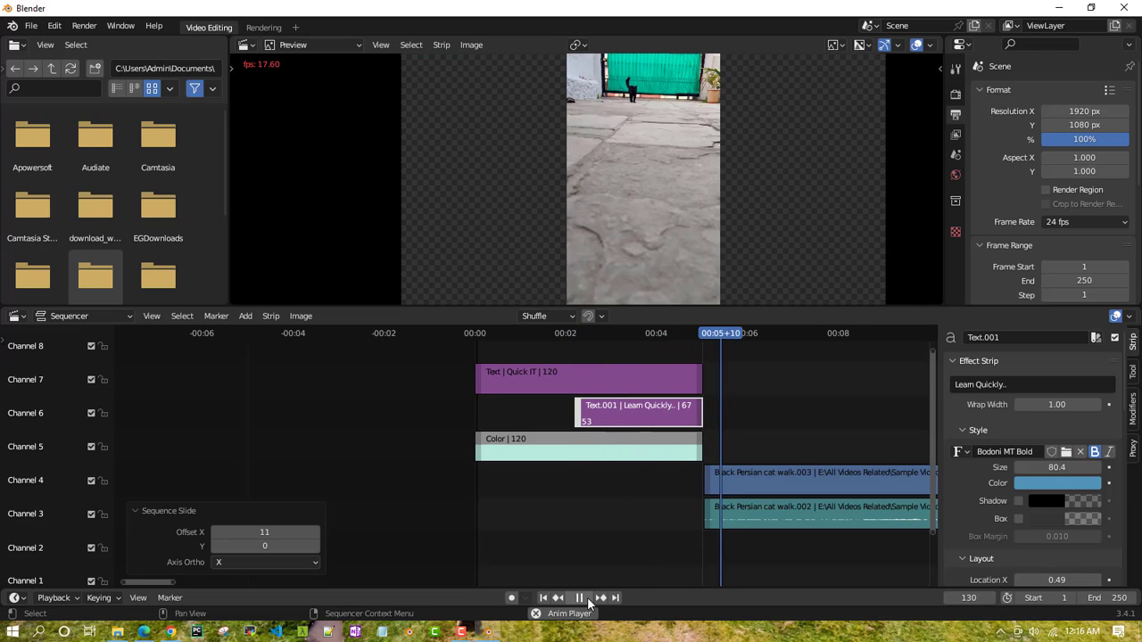
{"action": "left_click", "coordinate": [587, 600]}
{"action": "left_click_drag", "start_coordinate": [763, 340], "coordinate": [526, 333]}
{"action": "left_click_drag", "start_coordinate": [698, 387], "coordinate": [642, 383]}
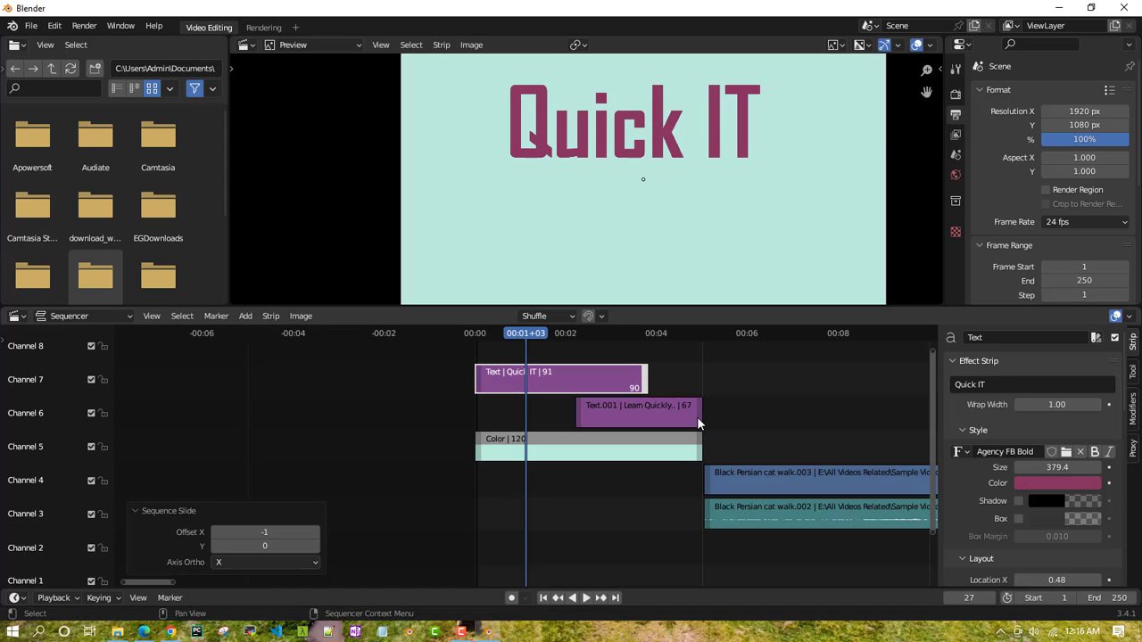
Trim the subtitle and mint Color strips' right ends to frame 90, matching the title
{"action": "left_click", "coordinate": [696, 416]}
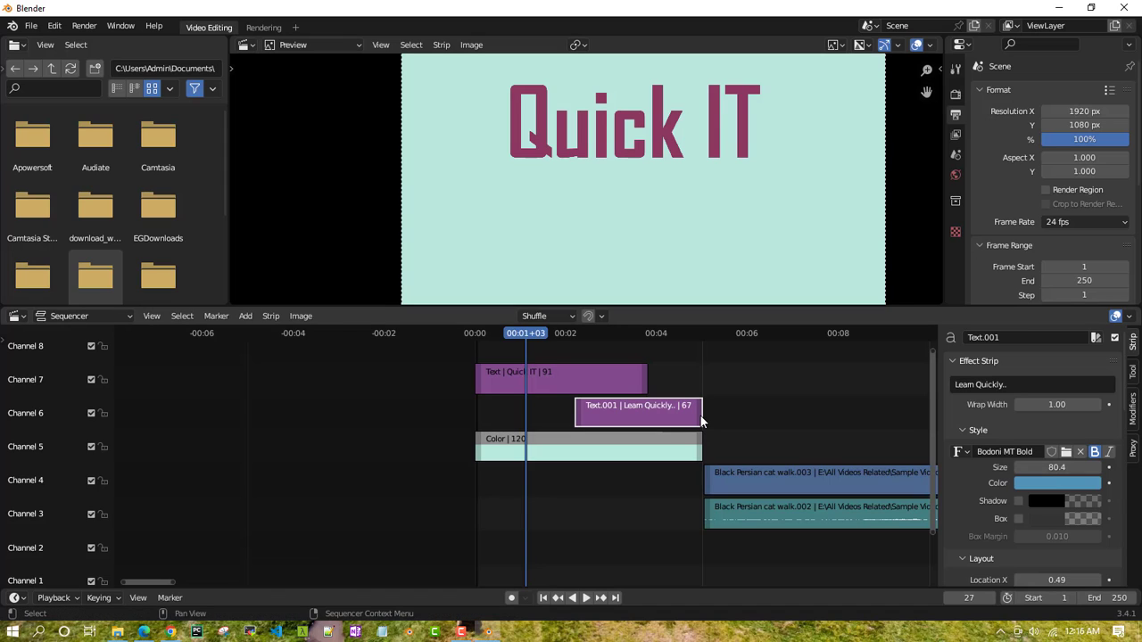
{"action": "left_click_drag", "start_coordinate": [699, 421], "coordinate": [640, 412]}
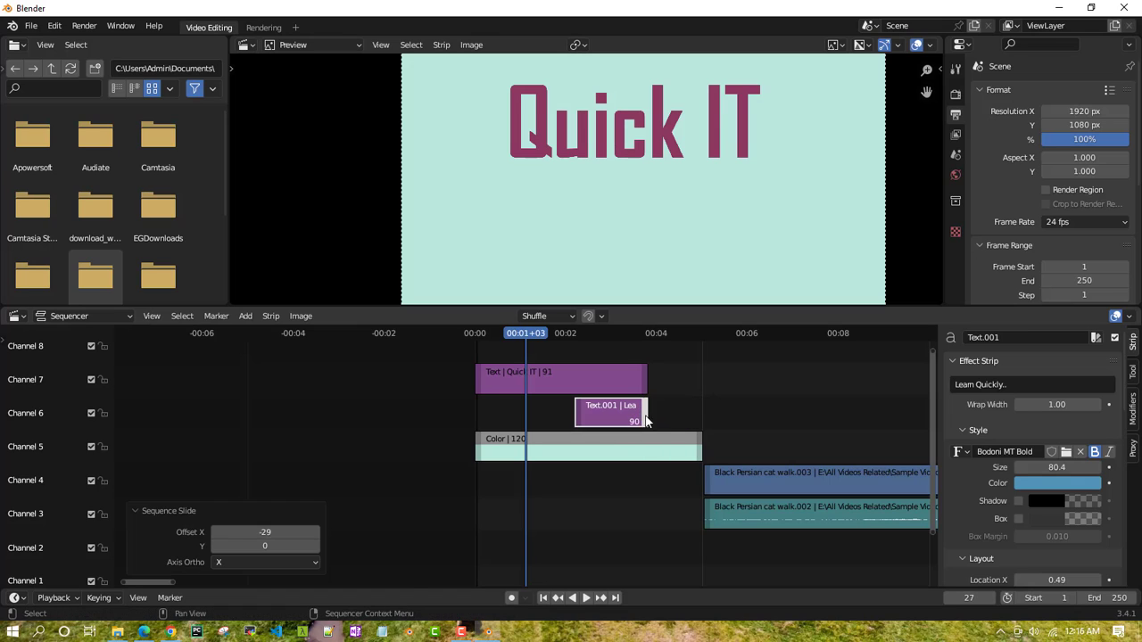
{"action": "left_click", "coordinate": [699, 458]}
{"action": "left_click_drag", "start_coordinate": [699, 457], "coordinate": [644, 452]}
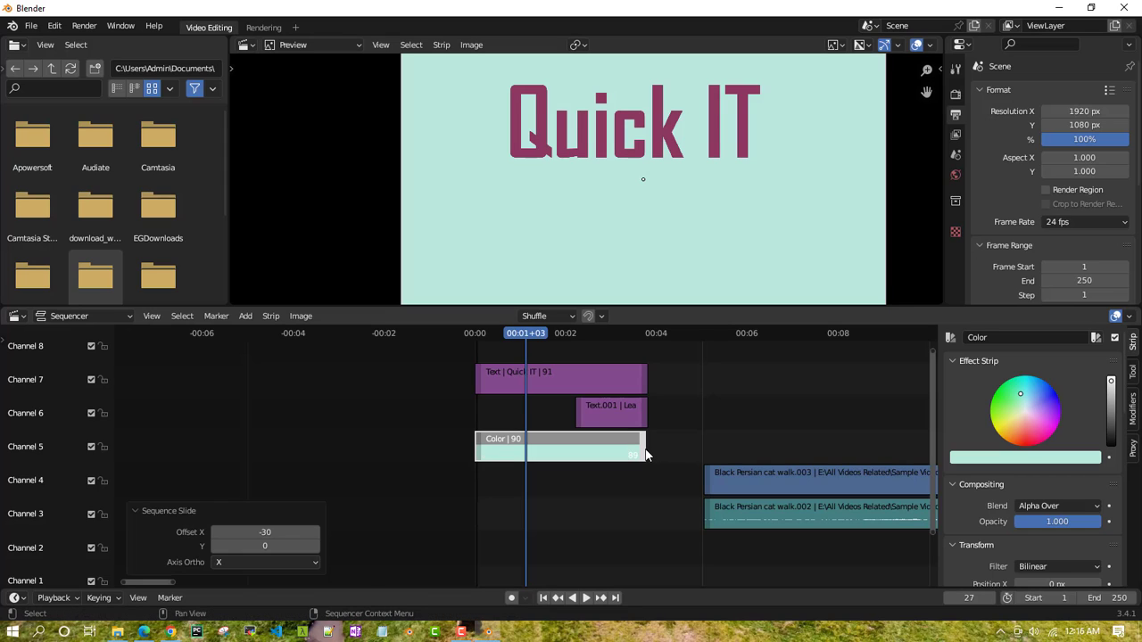
{"action": "left_click", "coordinate": [647, 456]}
{"action": "left_click_drag", "start_coordinate": [645, 449], "coordinate": [645, 451]}
Slide both cat-walk clips left to frame 90, where the title strips end
{"action": "left_click", "coordinate": [758, 480]}
{"action": "left_click", "coordinate": [749, 507], "text": "shift"}
{"action": "left_click_drag", "start_coordinate": [749, 507], "coordinate": [690, 497]}
Play the sequence from the start to review the edit, then deselect the clips
{"action": "left_click_drag", "start_coordinate": [534, 336], "coordinate": [481, 332]}
{"action": "left_click", "coordinate": [590, 598]}
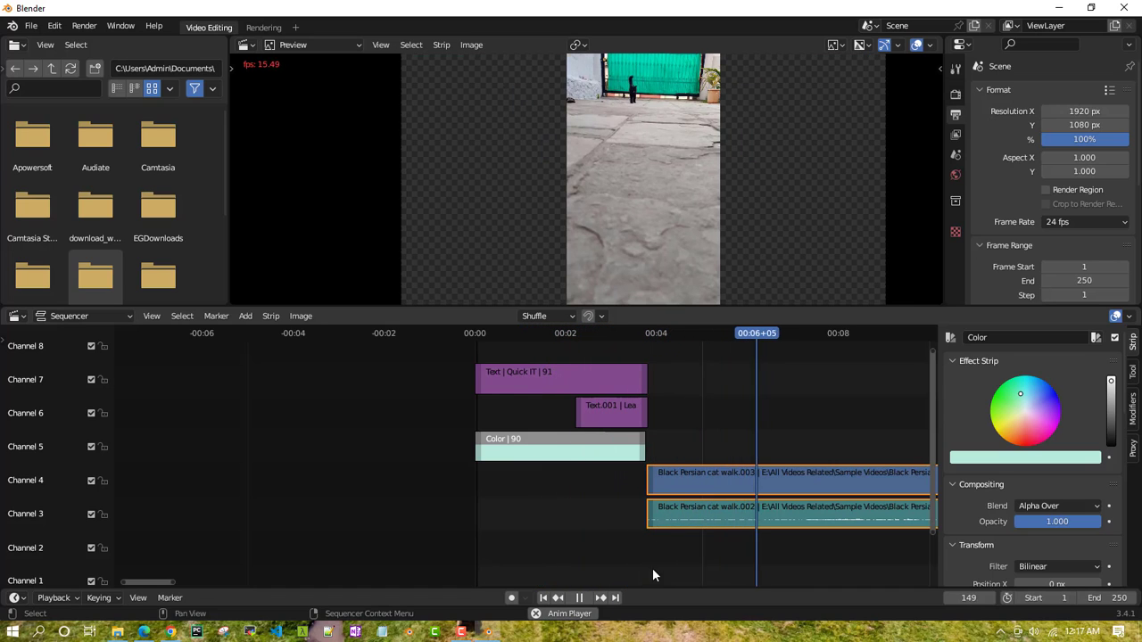
{"action": "left_click", "coordinate": [581, 598]}
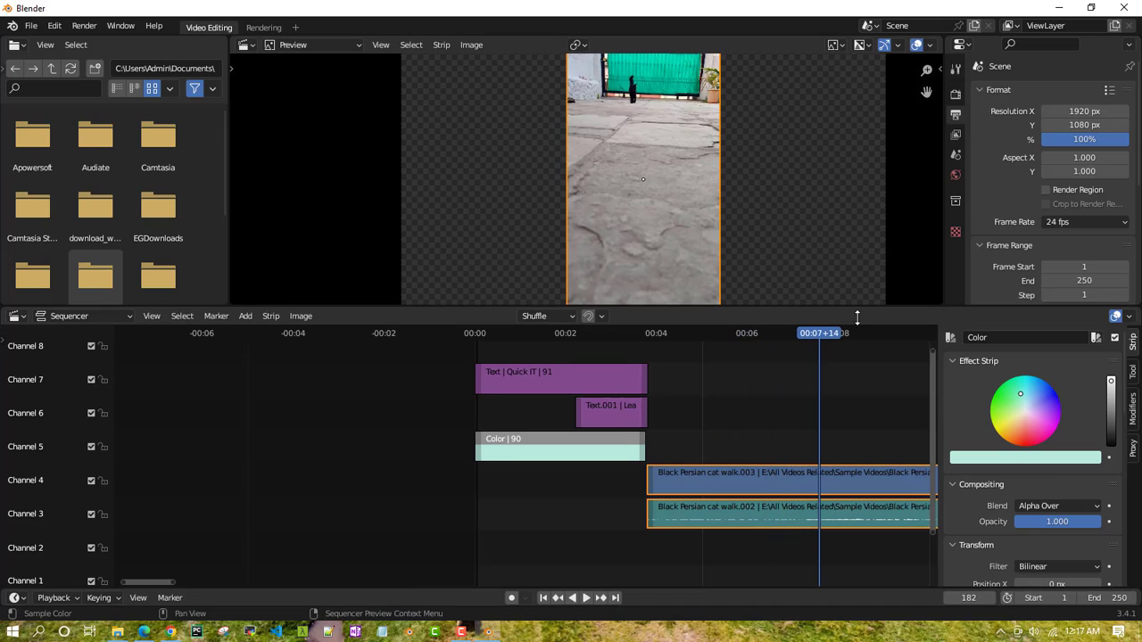
{"action": "left_click", "coordinate": [577, 473]}
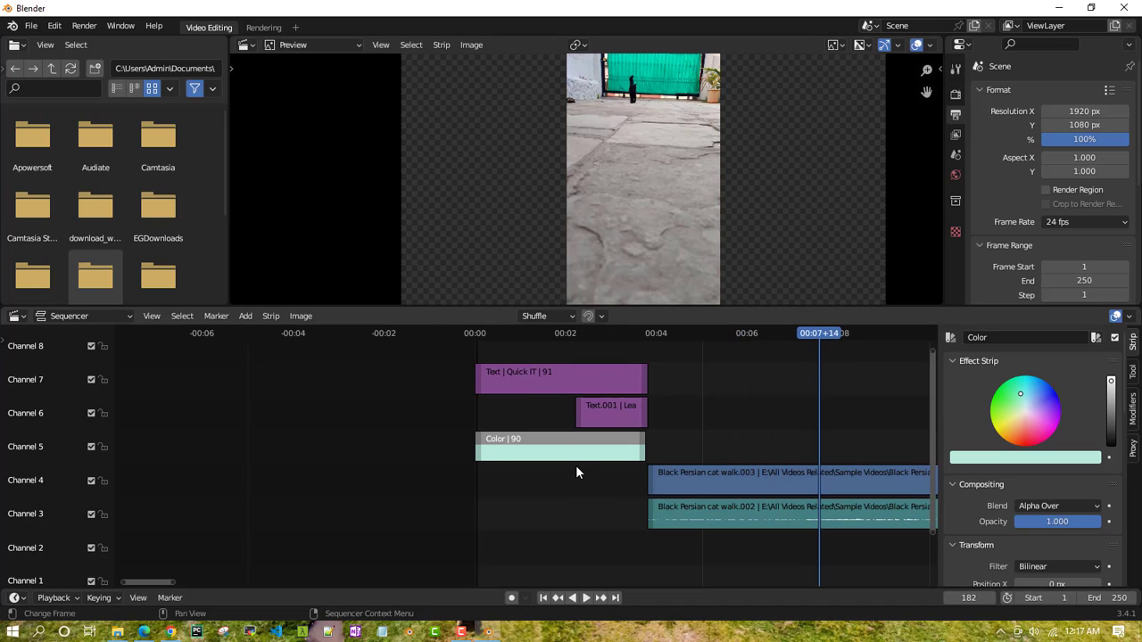